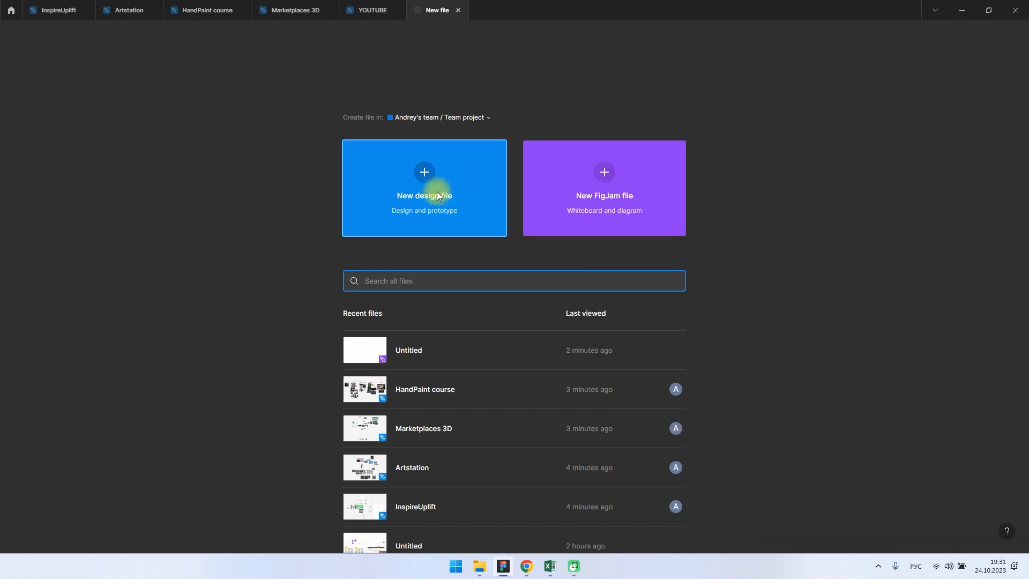
# Step: Create a new FigJam file and look through the commands in its main menu
pyautogui.click(668, 197)
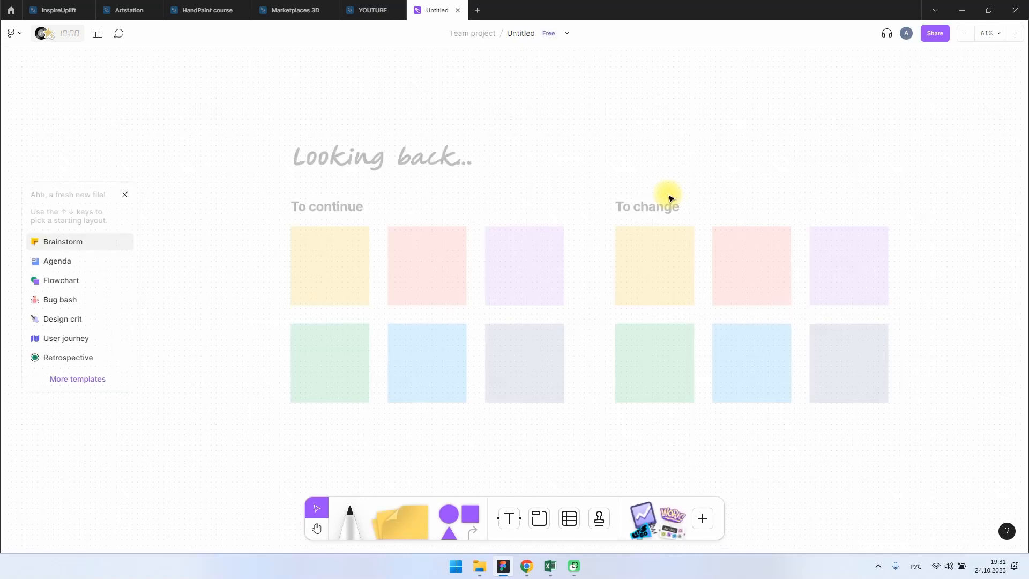
pyautogui.click(12, 33)
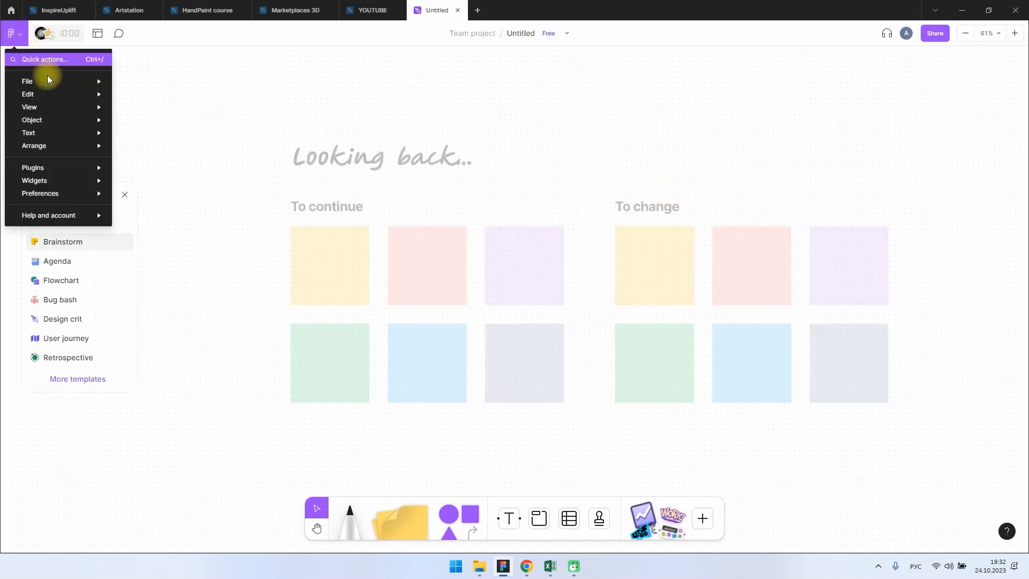
pyautogui.moveTo(49, 88)
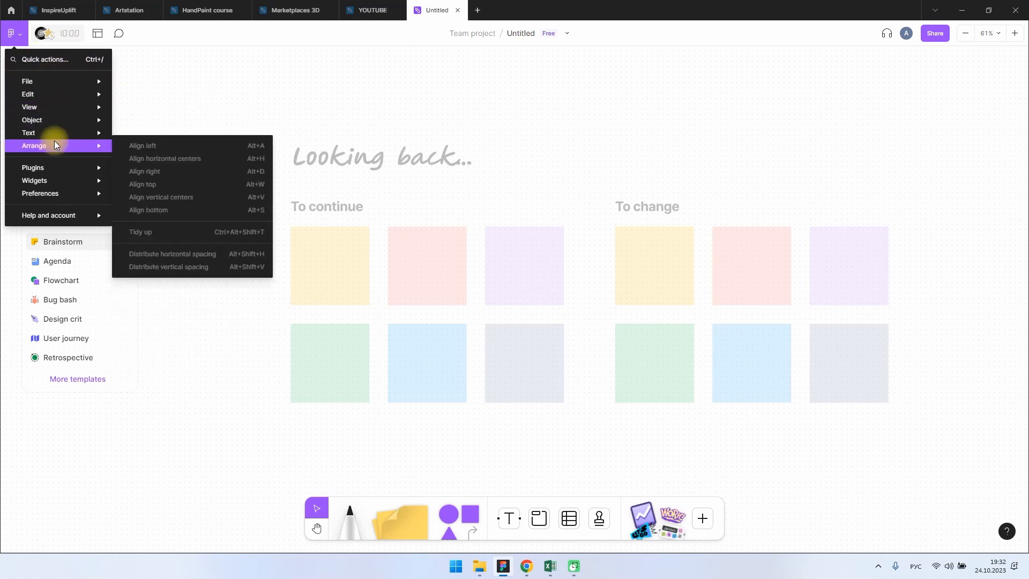
pyautogui.moveTo(55, 168)
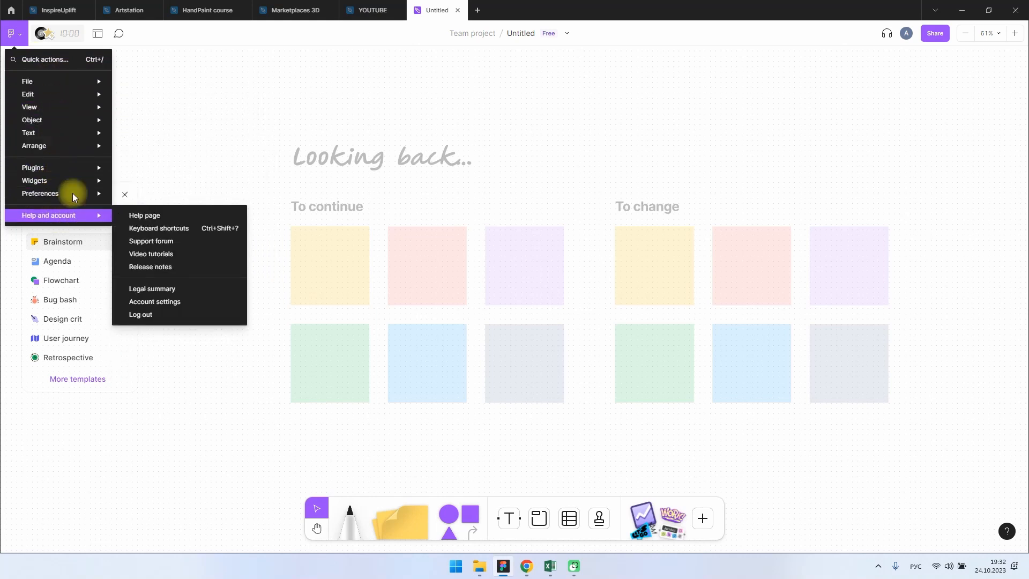
pyautogui.click(149, 86)
# Step: Set the board's timer to 12 minutes, run it briefly and stop it
pyautogui.click(60, 36)
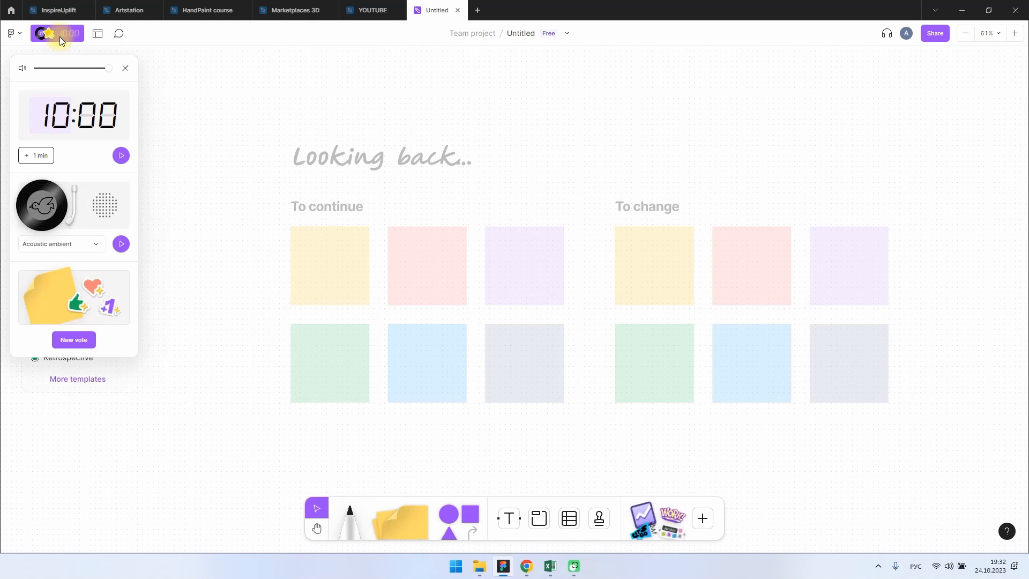
pyautogui.click(37, 157)
pyautogui.click(120, 157)
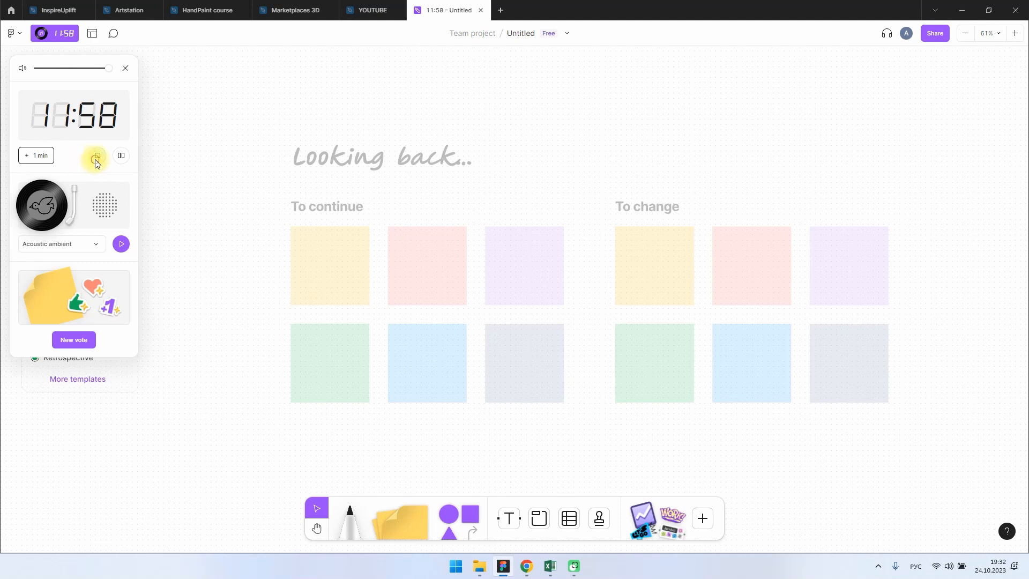
pyautogui.click(96, 159)
# Step: Select Lo-fi hip hop as the board's music, play it briefly and stop it
pyautogui.click(91, 245)
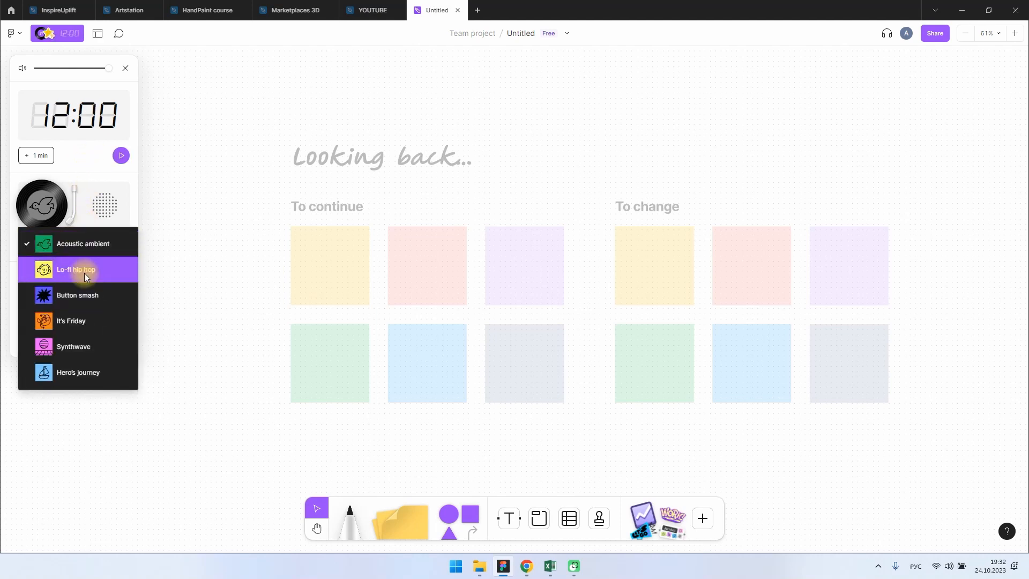
pyautogui.click(85, 270)
pyautogui.click(121, 246)
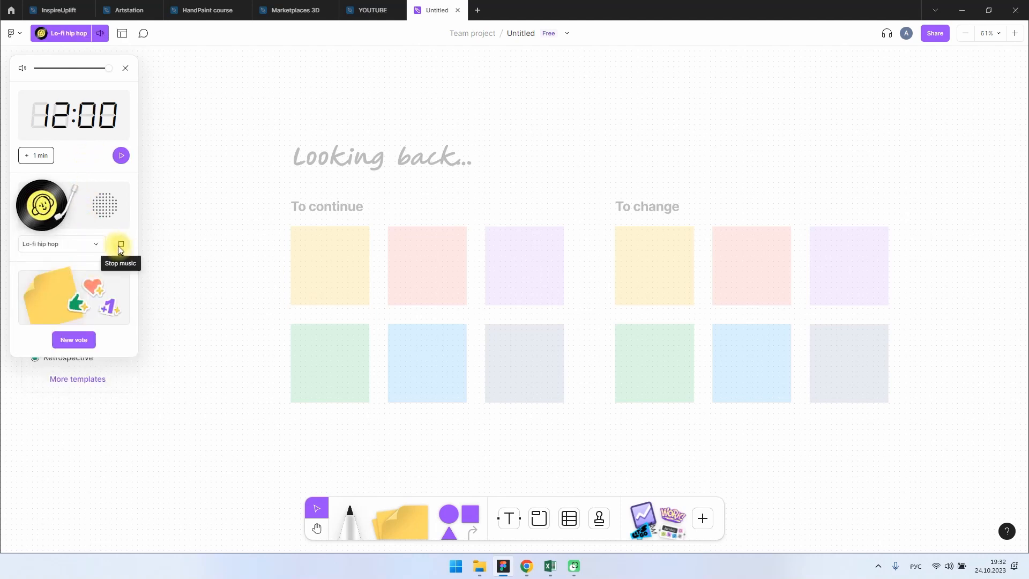
pyautogui.click(119, 245)
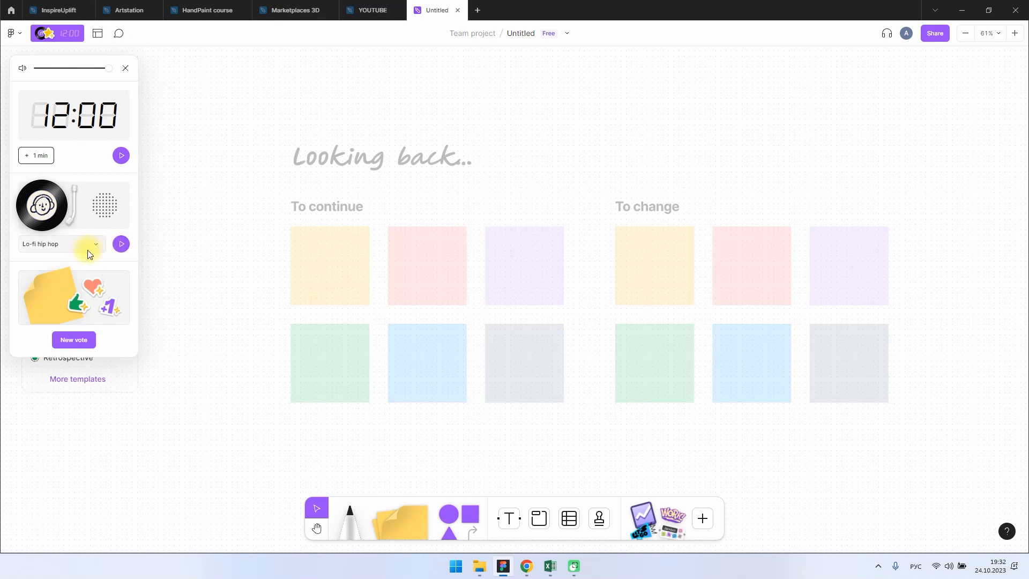
# Step: Try to start a new vote, dismiss the plan upgrade offer and close the timer and music controls
pyautogui.click(85, 340)
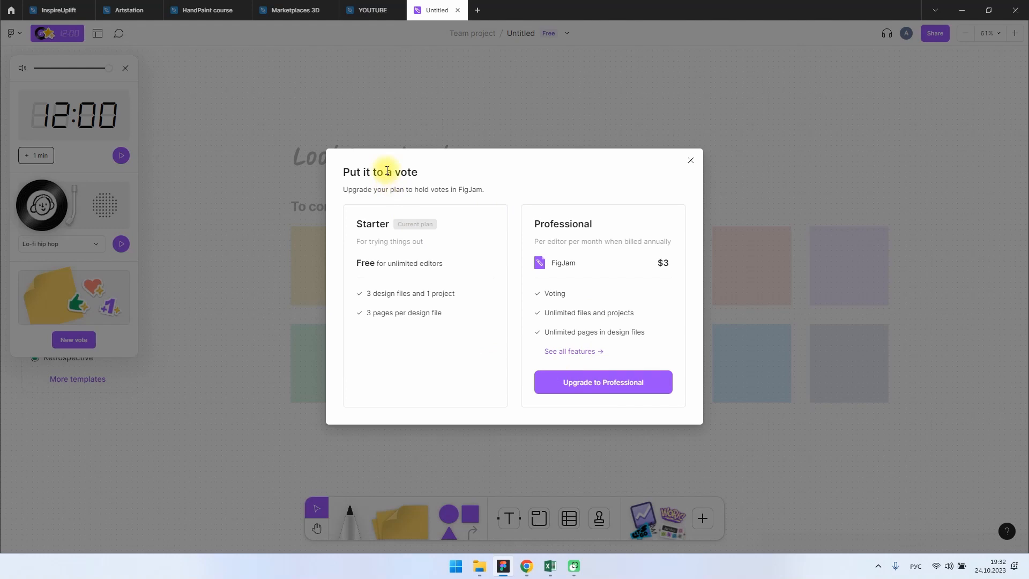
pyautogui.click(691, 159)
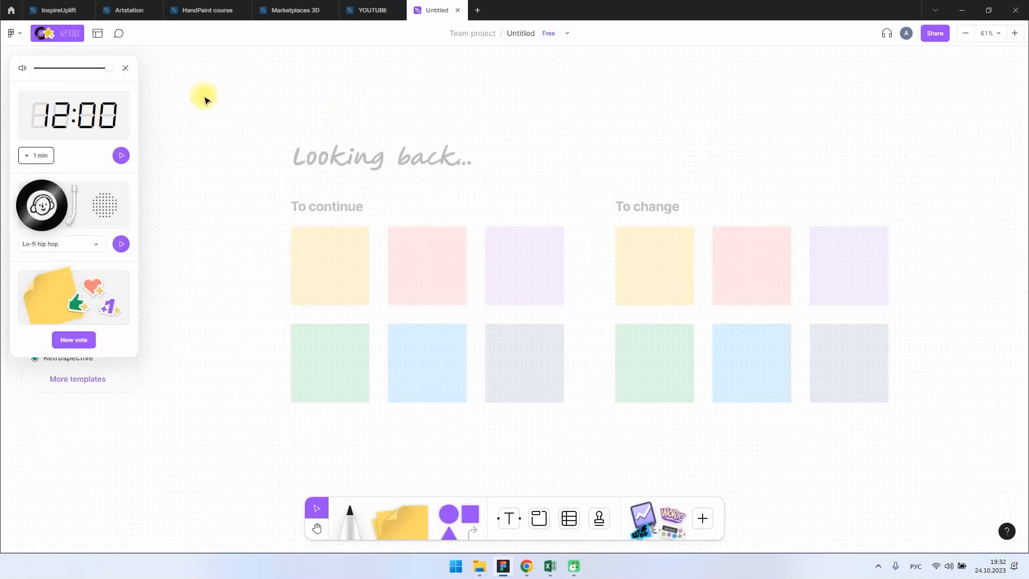
pyautogui.click(126, 68)
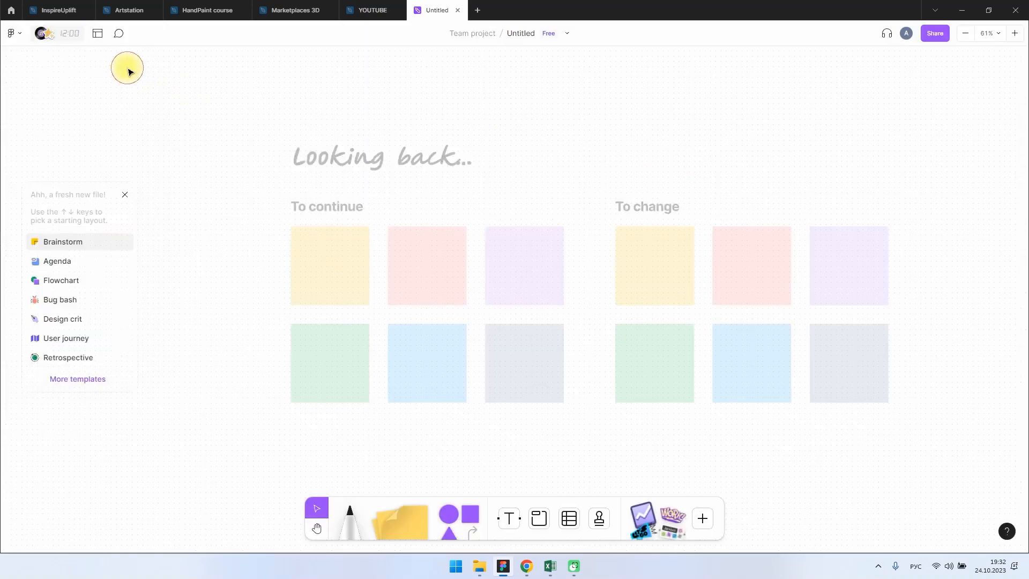
# Step: Add the recommended Team meeting agenda template to the board and deselect it
pyautogui.click(97, 35)
pyautogui.moveTo(450, 202)
pyautogui.moveTo(569, 219)
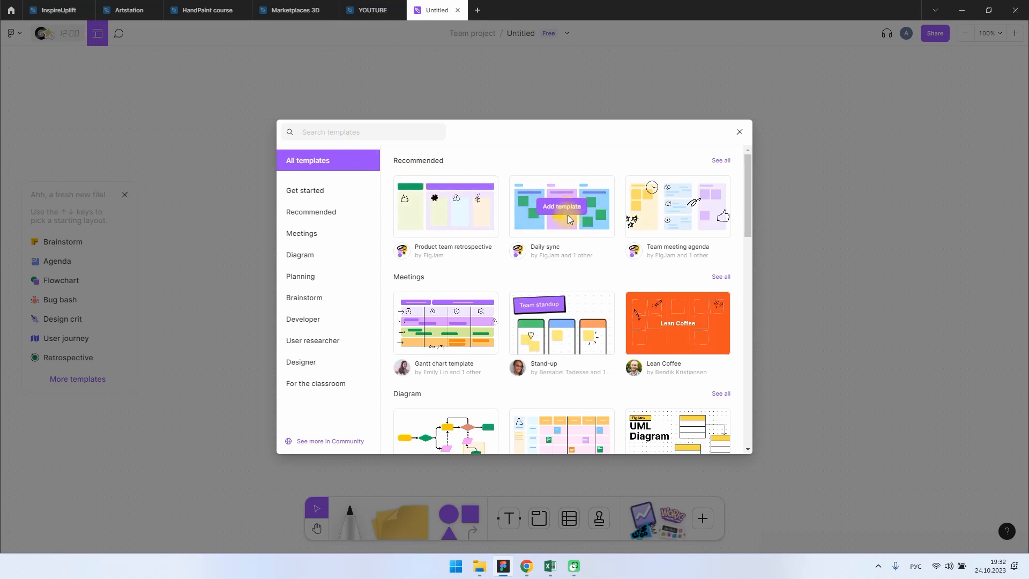
pyautogui.moveTo(661, 223)
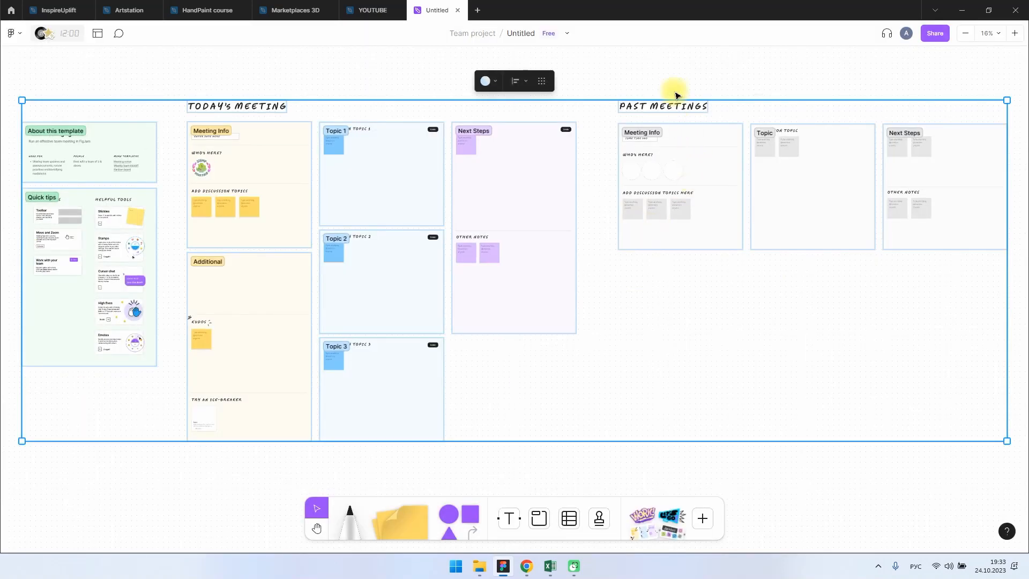
pyautogui.click(673, 77)
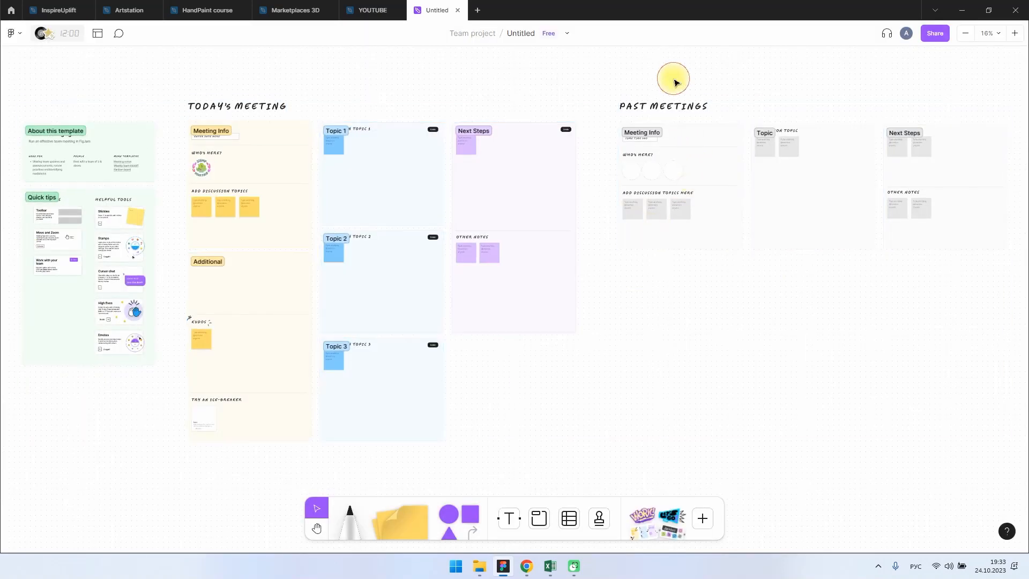
# Step: Post a comment reading "add comment" in the empty area above the About this template section
pyautogui.click(118, 33)
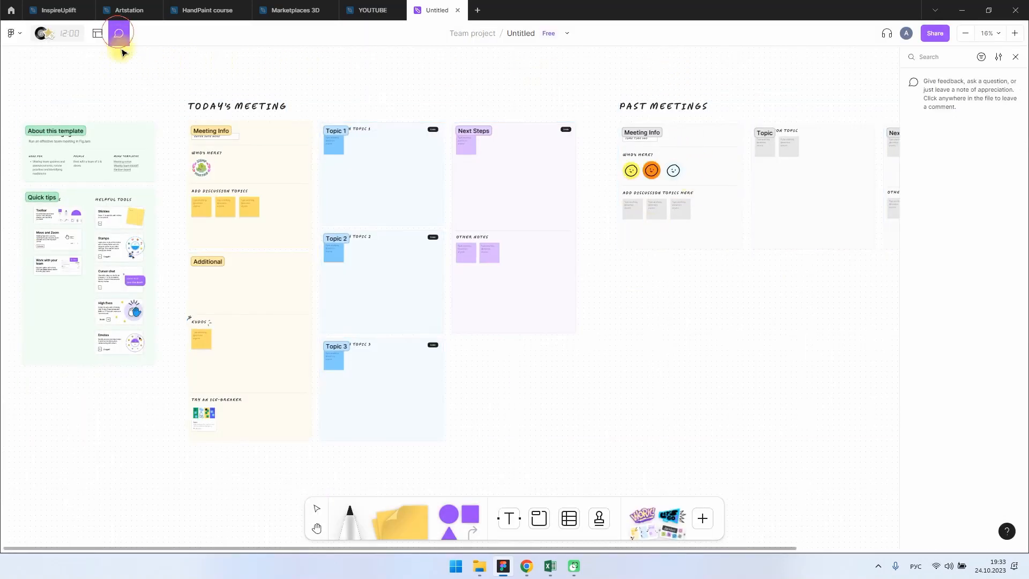
pyautogui.click(127, 97)
pyautogui.hotkey('alt', 'shift')
pyautogui.write('add comment')
pyautogui.hotkey('ctrl', 'a')
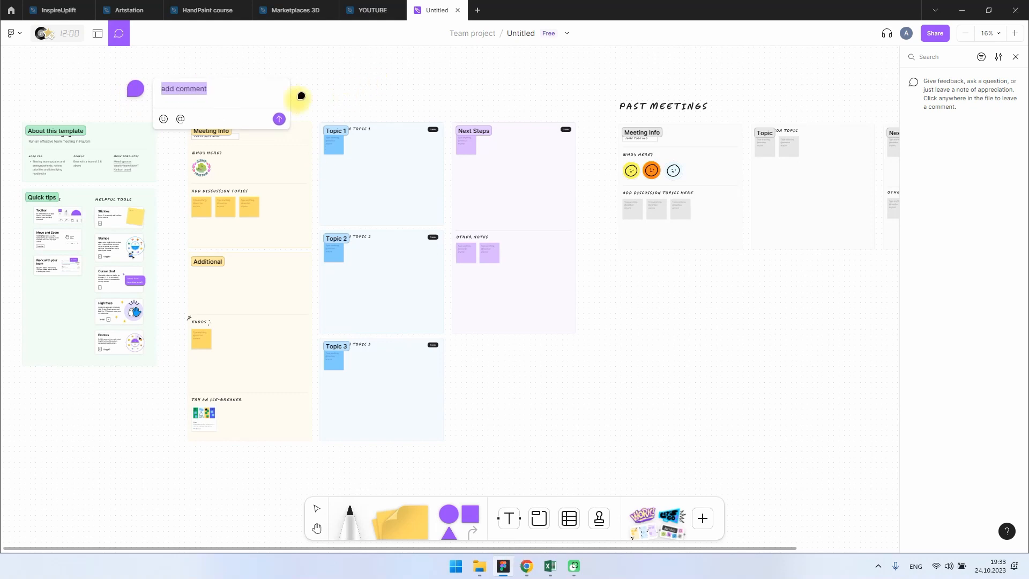
pyautogui.click(280, 119)
# Step: Post a second comment reading "oone more" above the Today's Meeting heading
pyautogui.click(256, 81)
pyautogui.write('oone more')
pyautogui.press('Return')
pyautogui.click(266, 74)
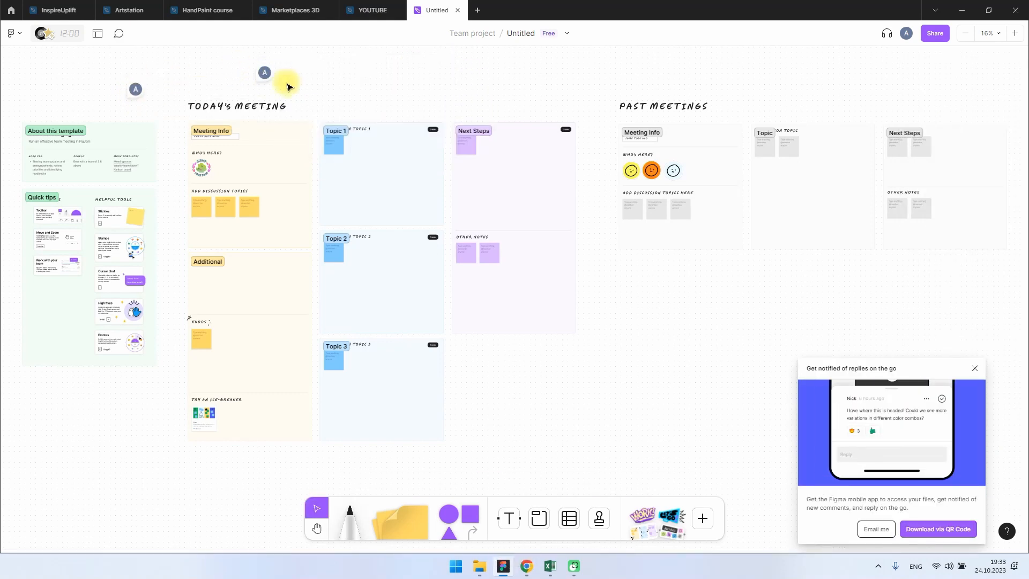
# Step: Remove both comments from the board
pyautogui.click(266, 74)
pyautogui.click(391, 67)
pyautogui.click(388, 113)
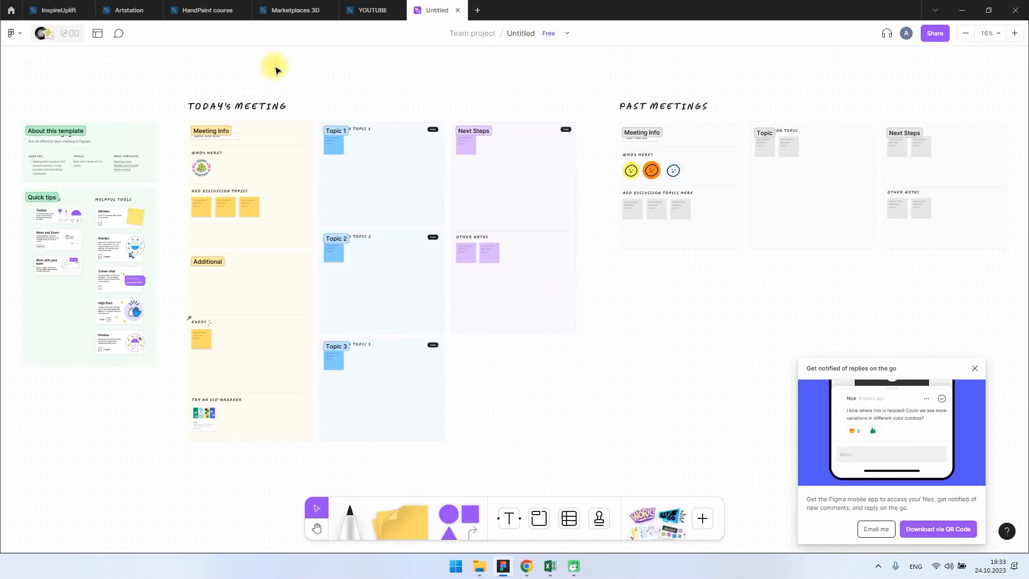
# Step: Open the file's sharing options, enter an invitee's e-mail address and set the access to can view
pyautogui.click(932, 38)
pyautogui.write('ema')
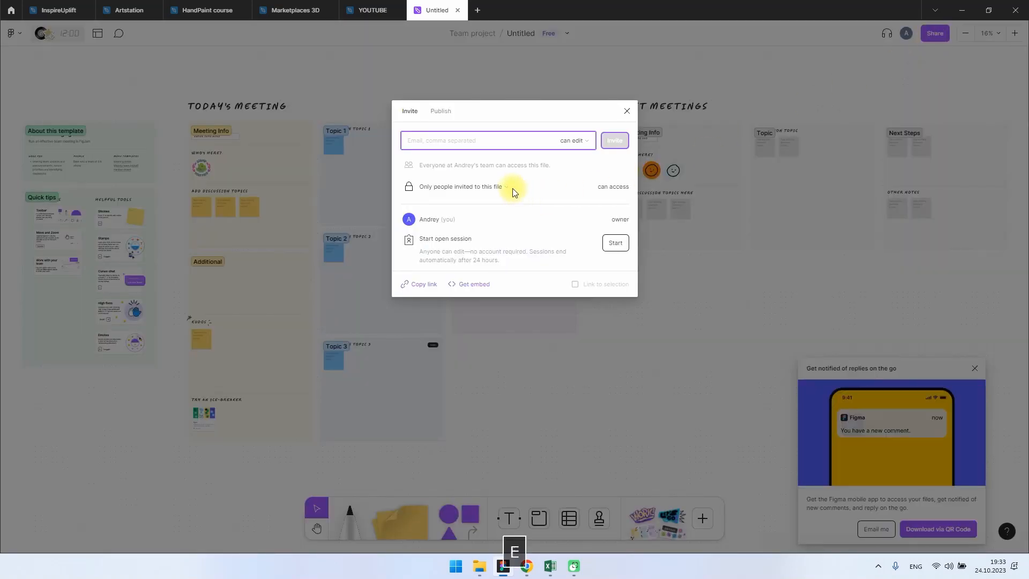
pyautogui.write('il@email.com')
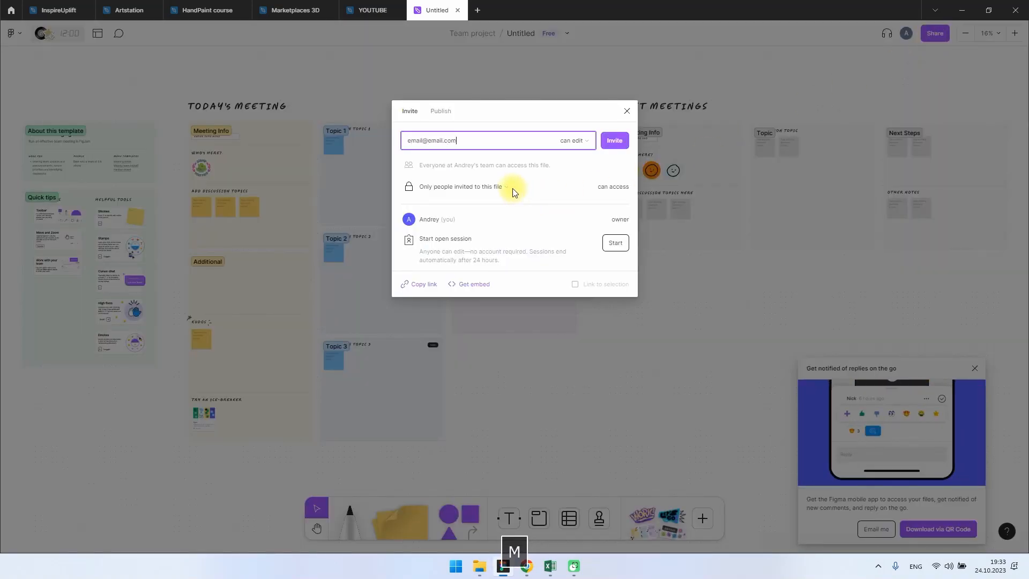
pyautogui.click(573, 141)
pyautogui.click(583, 156)
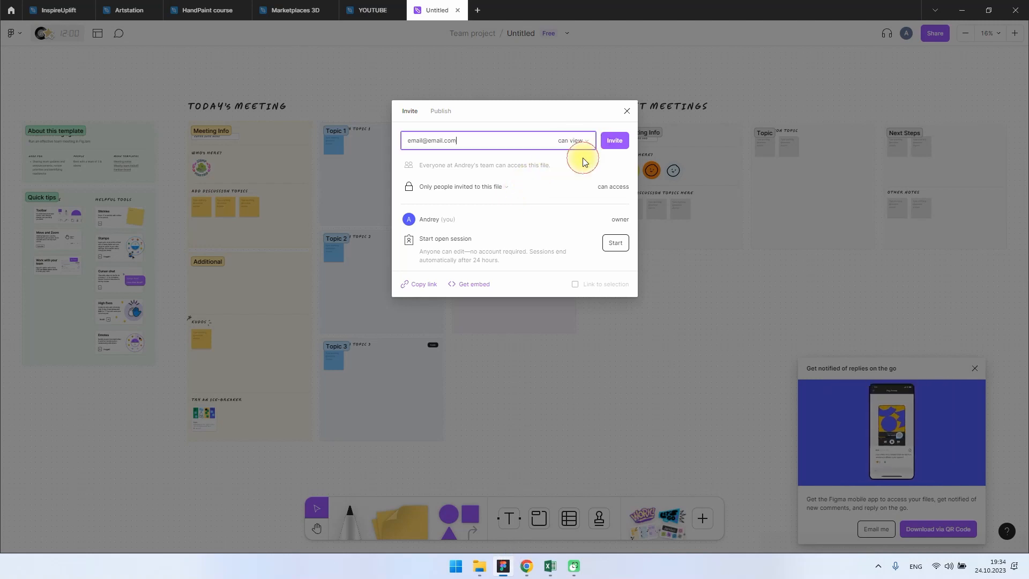
# Step: Switch the invitee's access to can edit and close the sharing options without sending the invitation
pyautogui.click(585, 143)
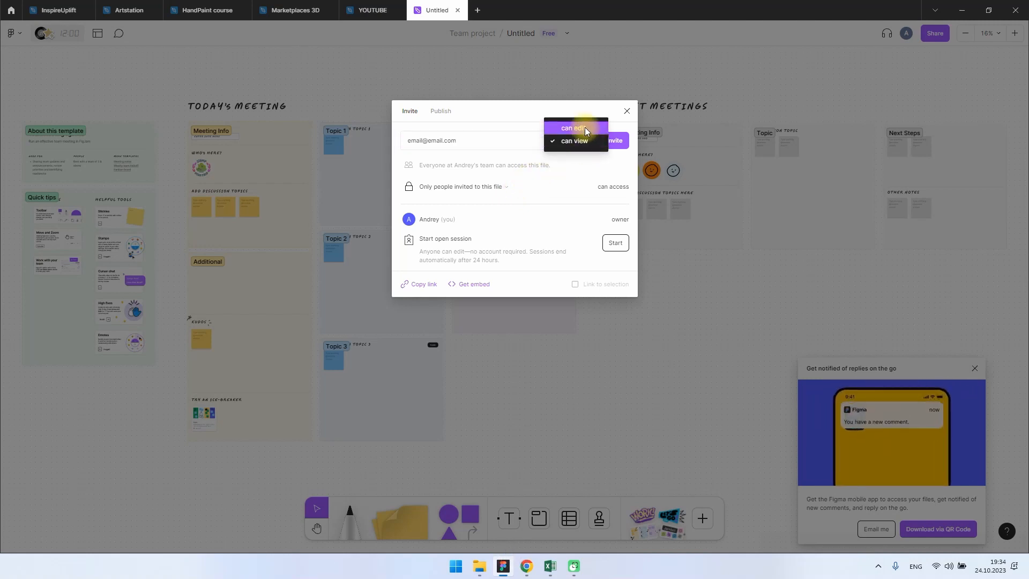
pyautogui.click(585, 129)
pyautogui.click(580, 165)
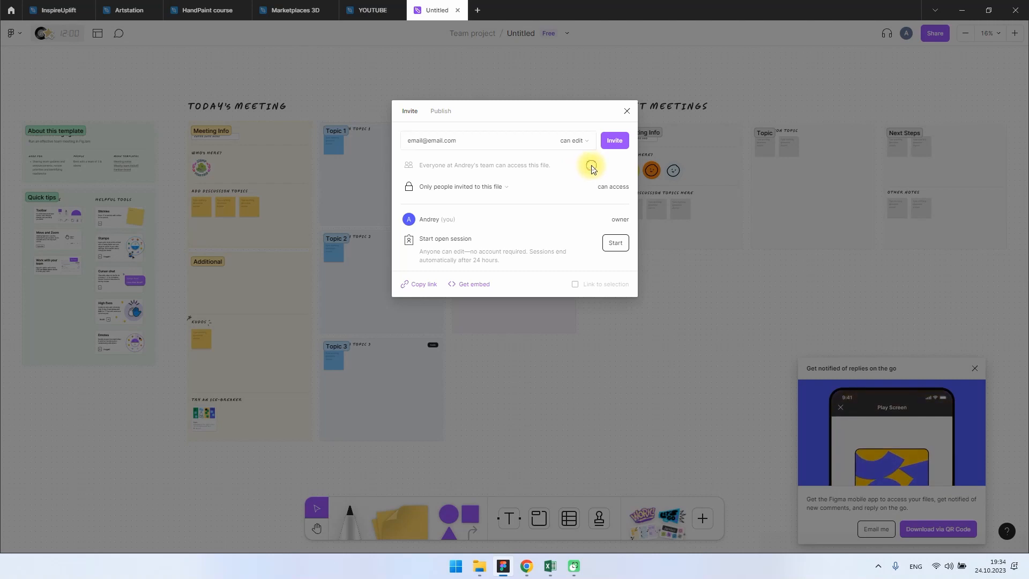
pyautogui.click(625, 111)
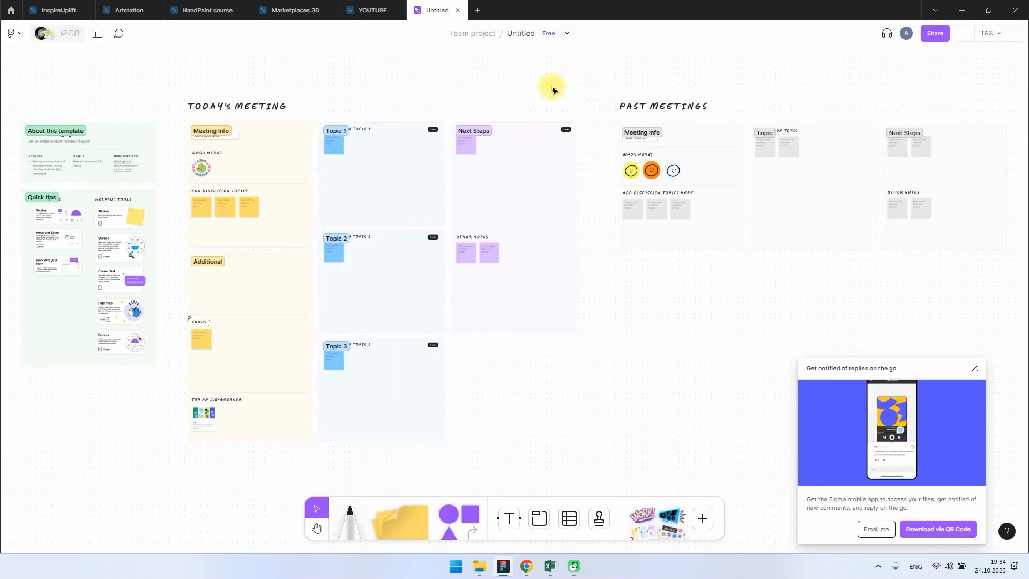
# Step: Dismiss the mobile app offer and survey the meeting template by panning and zooming in and out
pyautogui.moveTo(554, 89)
pyautogui.mouseDown()
pyautogui.moveTo(594, 147)
pyautogui.moveTo(575, 83)
pyautogui.moveTo(538, 99)
pyautogui.moveTo(536, 86)
pyautogui.mouseUp()
pyautogui.click(977, 373)
pyautogui.moveTo(545, 138); pyautogui.dragTo(613, 170)
pyautogui.keyDown('ctrl'); pyautogui.scroll(3, 616, 140); pyautogui.keyUp('ctrl')
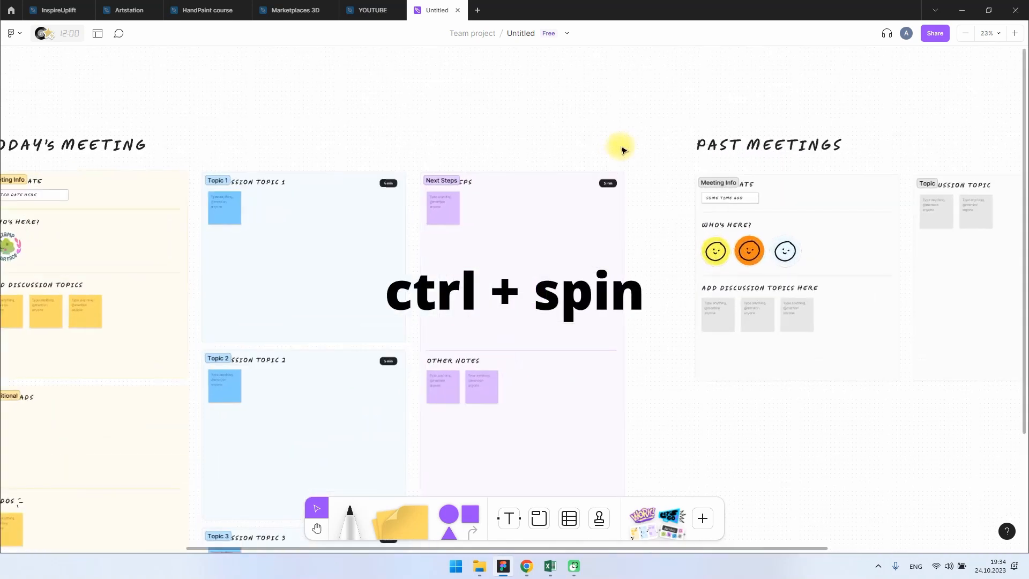
pyautogui.keyDown('ctrl'); pyautogui.scroll(-5, 627, 156); pyautogui.keyUp('ctrl')
pyautogui.keyDown('ctrl'); pyautogui.scroll(5, 622, 166); pyautogui.keyUp('ctrl')
pyautogui.keyDown('ctrl'); pyautogui.scroll(-5, 621, 163); pyautogui.keyUp('ctrl')
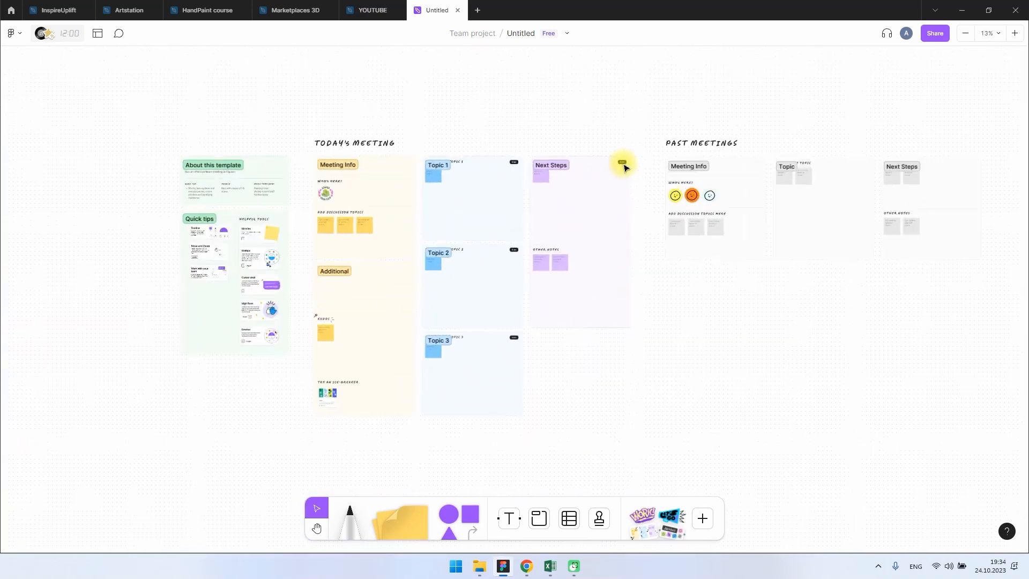
pyautogui.keyDown('ctrl'); pyautogui.scroll(3, 620, 161); pyautogui.keyUp('ctrl')
pyautogui.keyDown('ctrl'); pyautogui.scroll(-3, 614, 166); pyautogui.keyUp('ctrl')
pyautogui.keyDown('ctrl'); pyautogui.scroll(4, 514, 129); pyautogui.keyUp('ctrl')
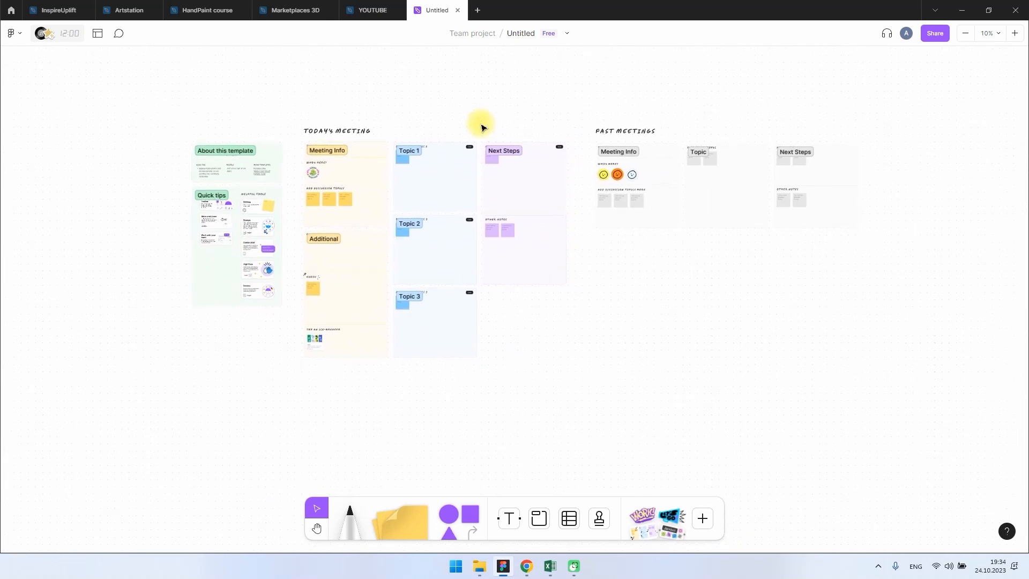
# Step: Draw a thin black freehand scribble with the marker in the empty area below Past Meetings
pyautogui.click(349, 523)
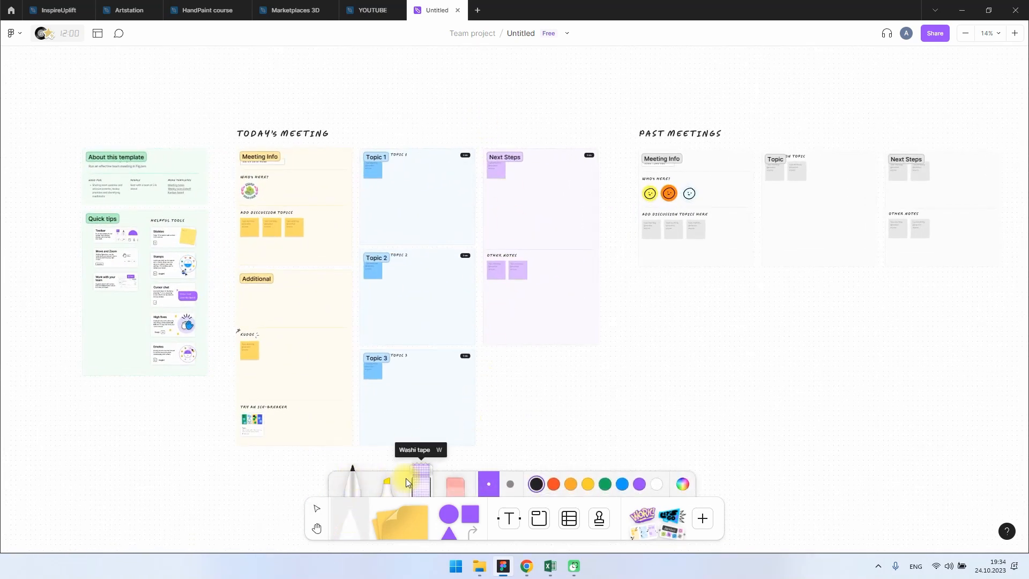
pyautogui.moveTo(706, 309)
pyautogui.mouseDown()
pyautogui.moveTo(689, 377)
pyautogui.moveTo(716, 406)
pyautogui.moveTo(779, 419)
pyautogui.moveTo(841, 341)
pyautogui.moveTo(864, 333)
pyautogui.moveTo(837, 344)
pyautogui.mouseUp()
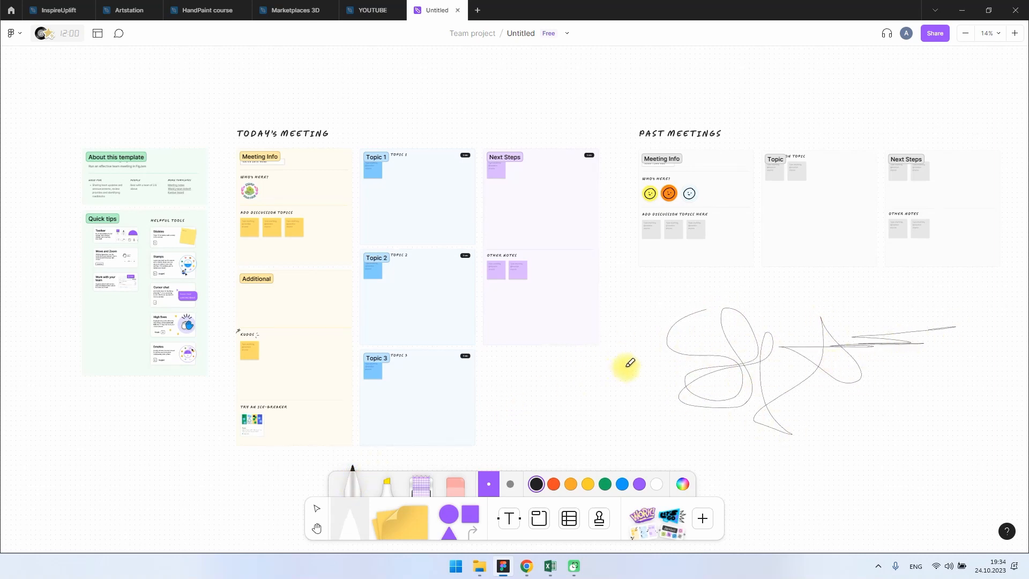
pyautogui.press('Escape')
# Step: Move the scribble around the empty area below Past Meetings and remove it from the board
pyautogui.click(781, 359)
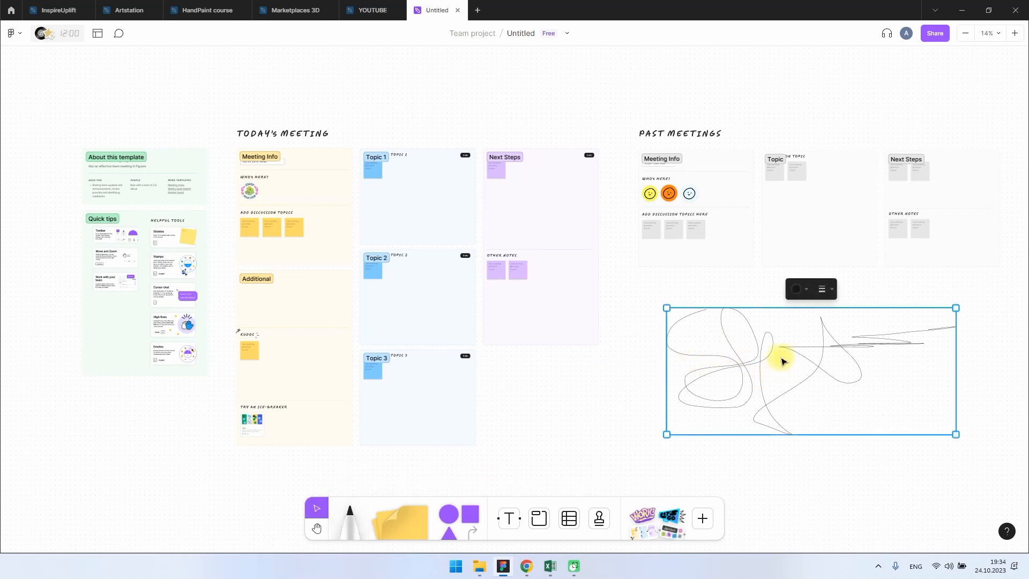
pyautogui.moveTo(781, 359); pyautogui.dragTo(685, 377)
pyautogui.moveTo(748, 393)
pyautogui.mouseDown()
pyautogui.moveTo(541, 270)
pyautogui.moveTo(655, 276)
pyautogui.moveTo(839, 364)
pyautogui.mouseUp()
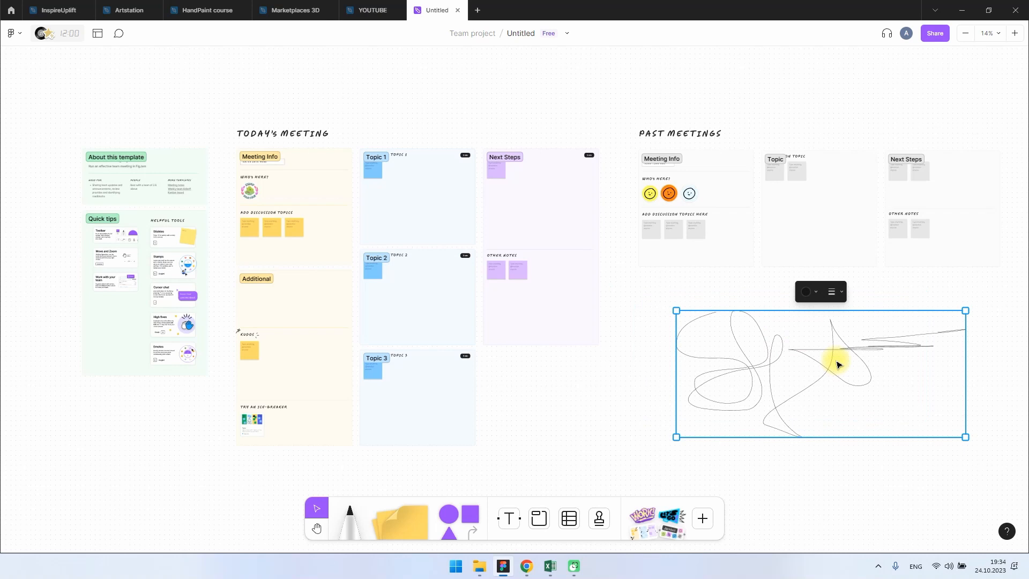
pyautogui.rightClick(839, 365)
pyautogui.click(837, 349)
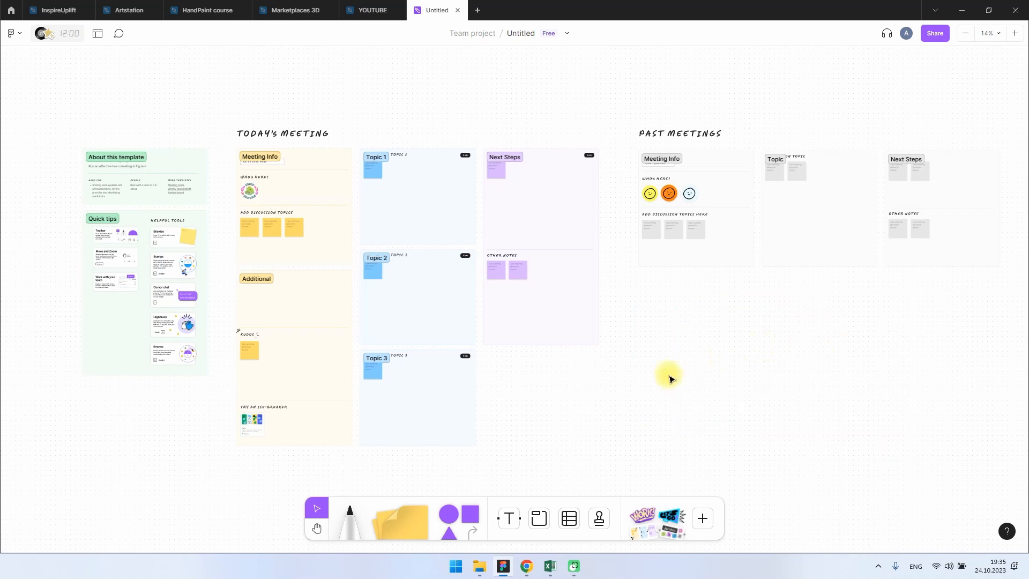
# Step: Place a grey sticky note in the empty area below Past Meetings and write "com1" on it
pyautogui.click(404, 519)
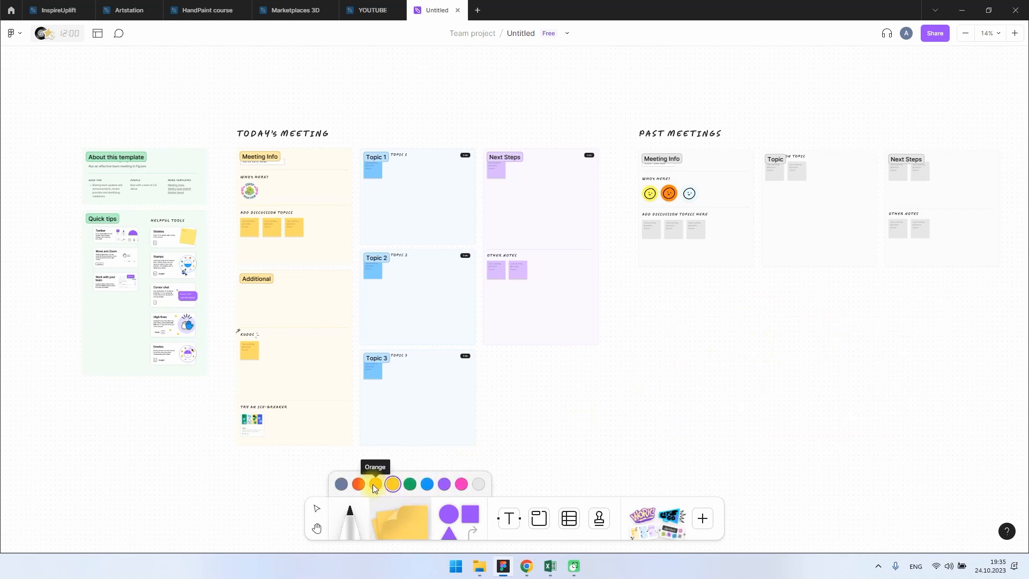
pyautogui.click(343, 484)
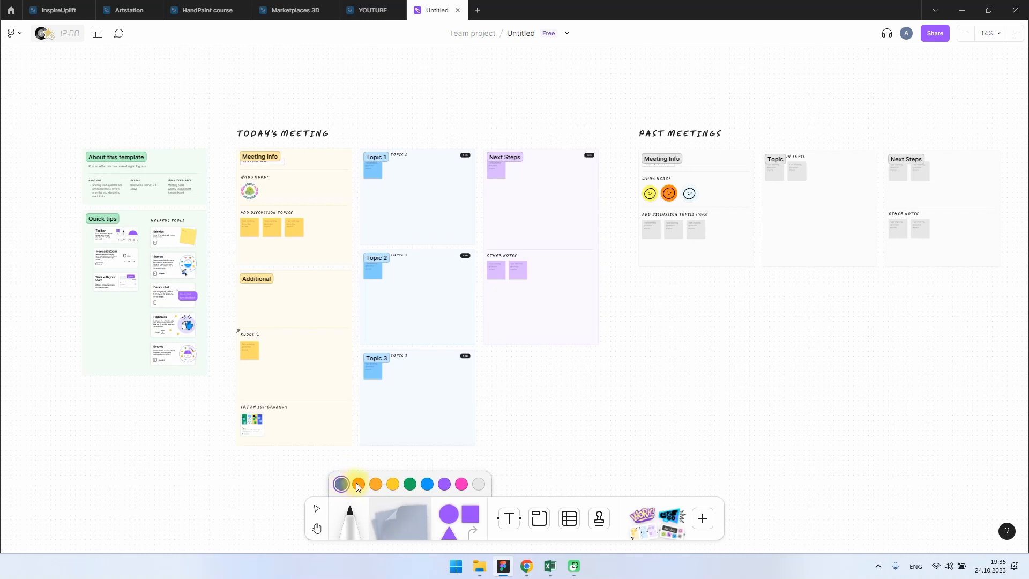
pyautogui.moveTo(422, 507); pyautogui.dragTo(787, 329)
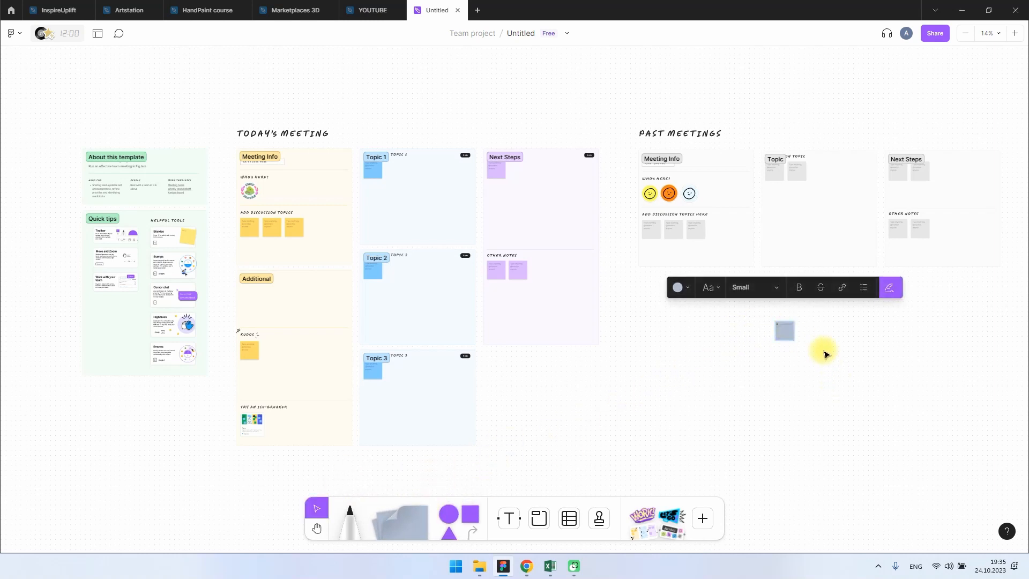
pyautogui.scroll(9, 805, 336)
pyautogui.write('com1')
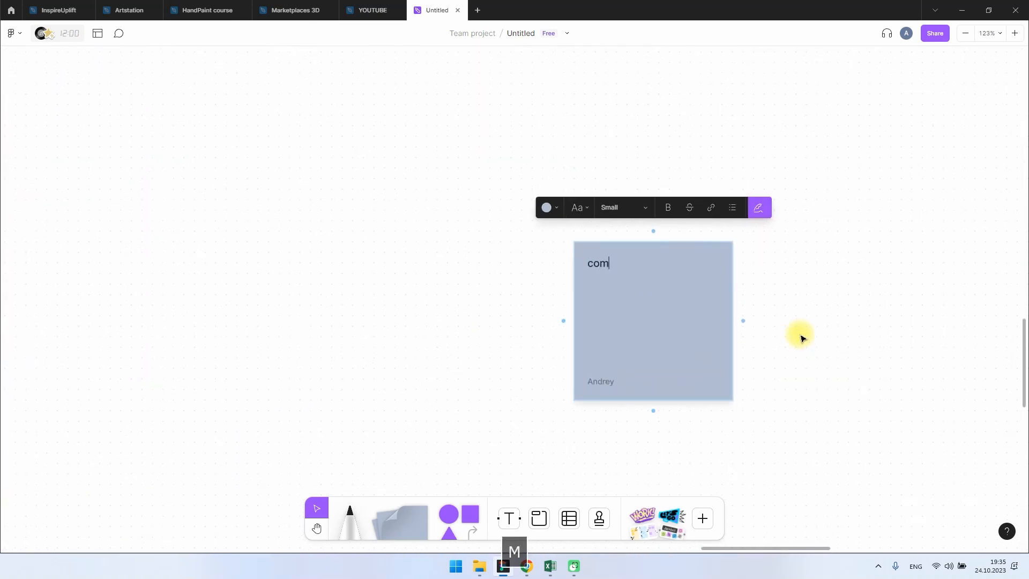
pyautogui.click(798, 392)
# Step: Duplicate the com1 sticky note twice in a row and change the copies' text to "com2" and "com3"
pyautogui.moveTo(784, 320); pyautogui.dragTo(630, 294)
pyautogui.keyDown('alt'); pyautogui.moveTo(521, 290); pyautogui.dragTo(753, 289); pyautogui.keyUp('alt')
pyautogui.hotkey('ctrl', 'd')
pyautogui.doubleClick(685, 235)
pyautogui.write('com2')
pyautogui.doubleClick(894, 234)
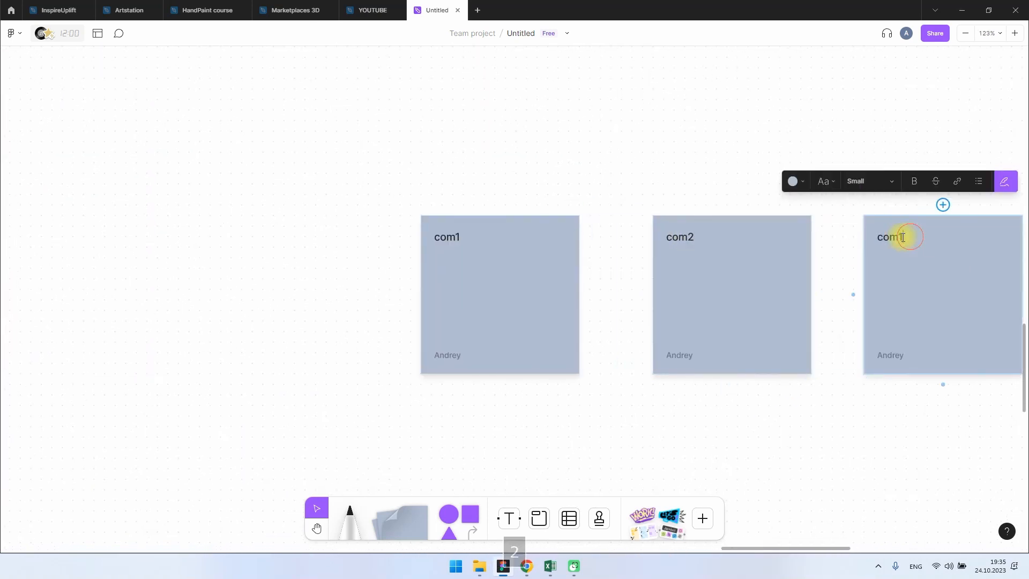
pyautogui.write('com3')
# Step: Connect the sticky notes with arrows from com1 to com2 and from com2 to com3
pyautogui.click(586, 298)
pyautogui.click(564, 284)
pyautogui.moveTo(589, 294); pyautogui.dragTo(669, 298)
pyautogui.click(807, 297)
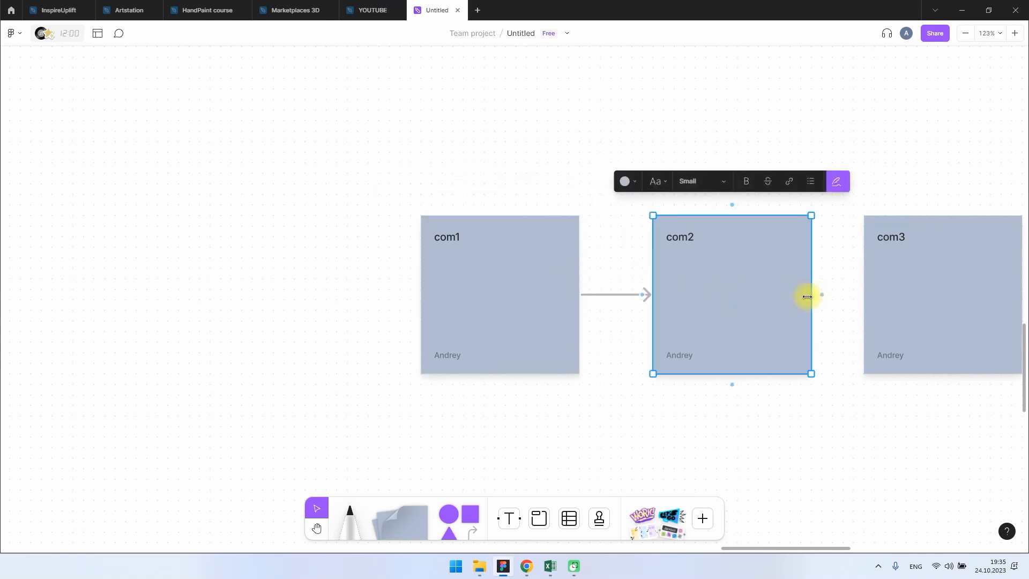
pyautogui.moveTo(822, 296); pyautogui.dragTo(864, 297)
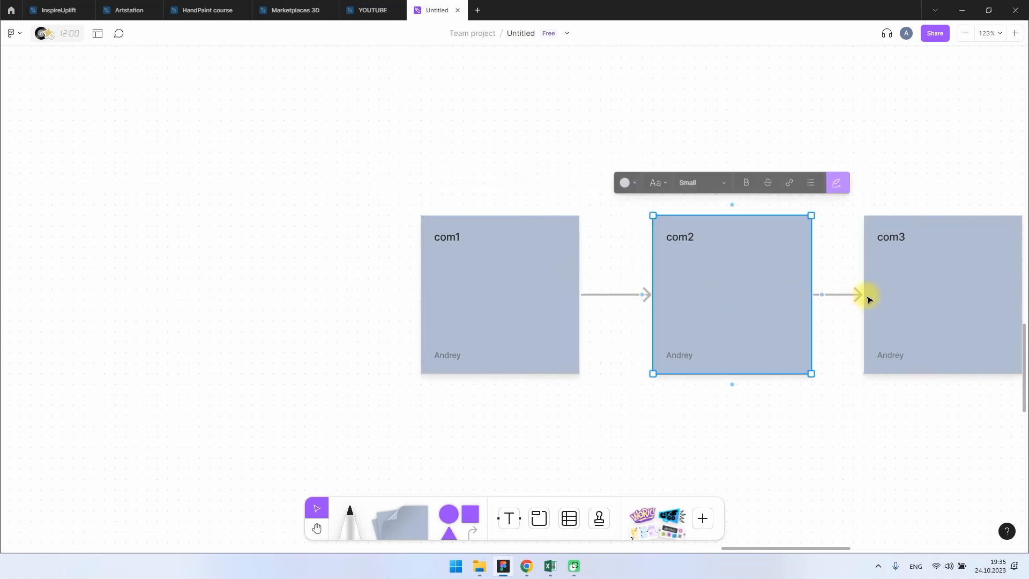
pyautogui.click(839, 313)
# Step: Restyle the connector between com1 and com2 as a straight line with a filled arrowhead at com1 and a round endpoint at com2
pyautogui.click(617, 295)
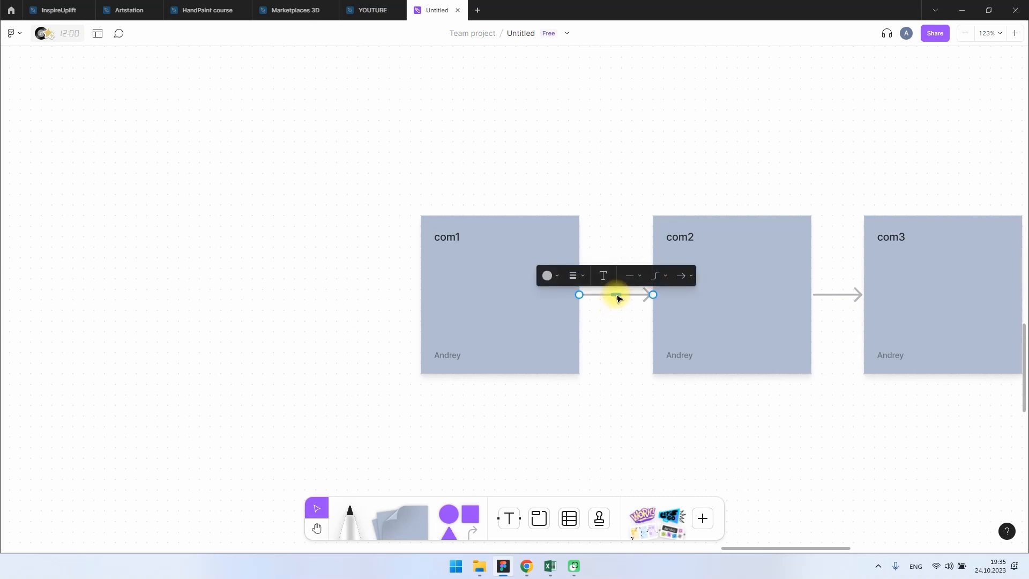
pyautogui.click(631, 276)
pyautogui.click(625, 253)
pyautogui.click(682, 276)
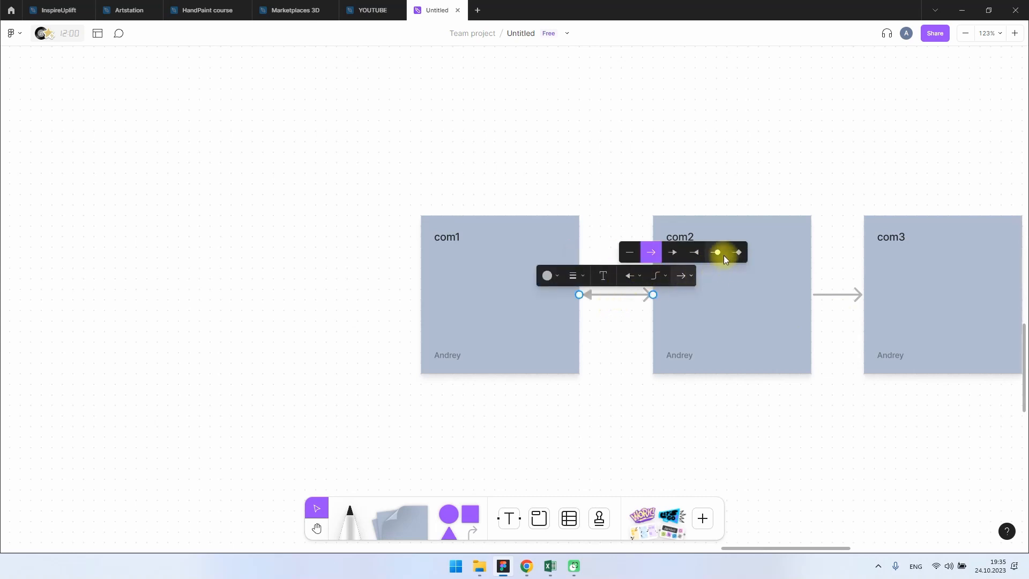
pyautogui.click(724, 256)
pyautogui.click(670, 255)
pyautogui.click(660, 276)
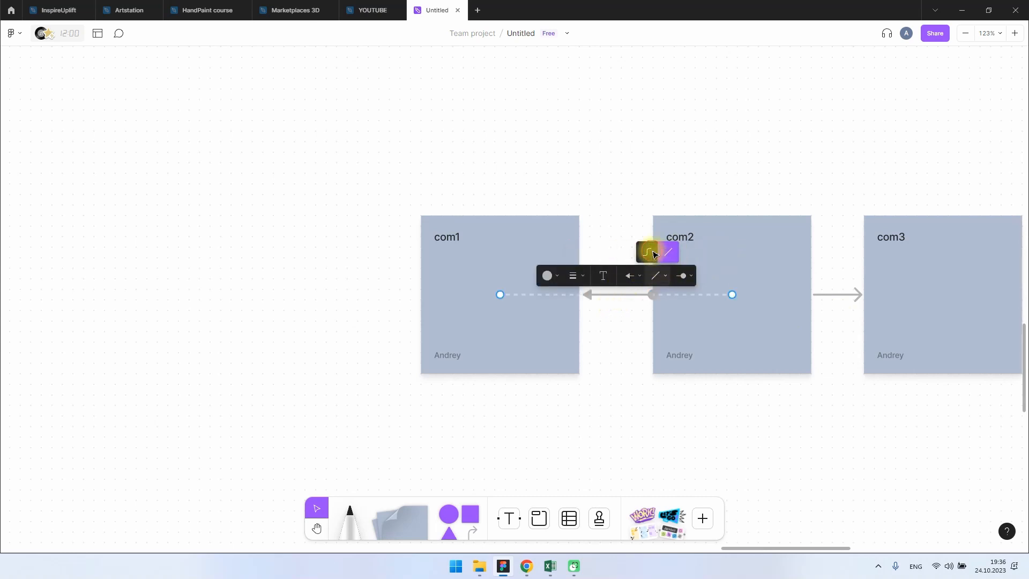
pyautogui.click(615, 225)
# Step: Label the connector between com2 and com3 "comment" and move the com3 note slightly up and to the right
pyautogui.click(830, 296)
pyautogui.doubleClick(832, 296)
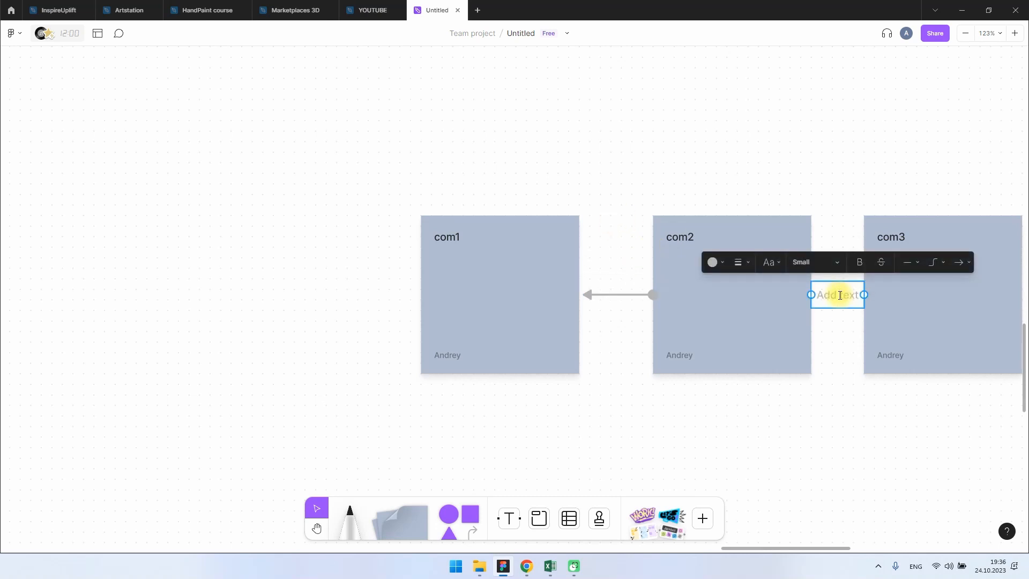
pyautogui.write('comment')
pyautogui.click(837, 121)
pyautogui.moveTo(943, 290); pyautogui.dragTo(972, 226)
pyautogui.click(944, 324)
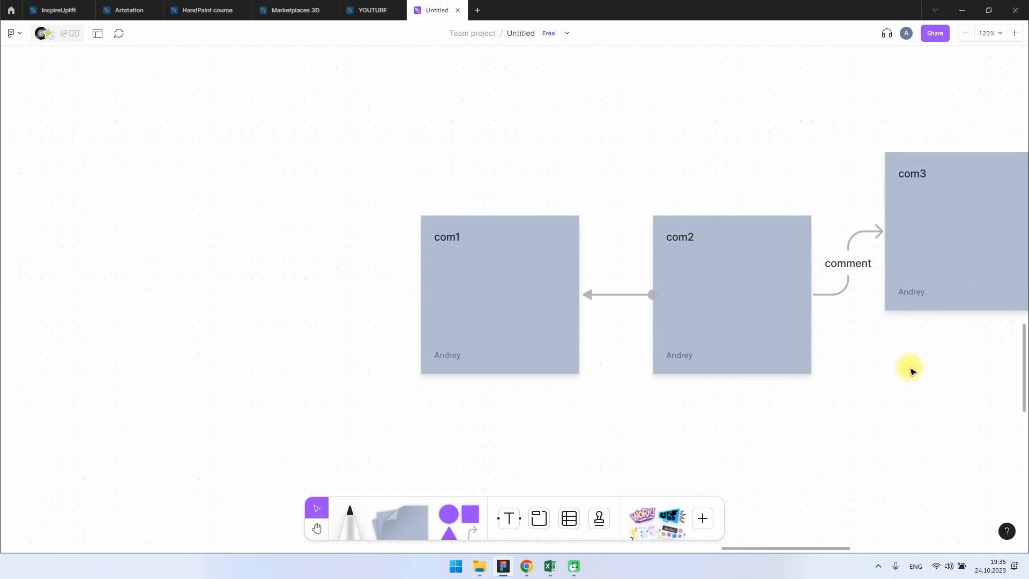
# Step: Place a circle, a square and a triangle below the sticky notes and write "triangle comment" in the triangle
pyautogui.moveTo(910, 368); pyautogui.dragTo(728, 371)
pyautogui.scroll(-5, 738, 408)
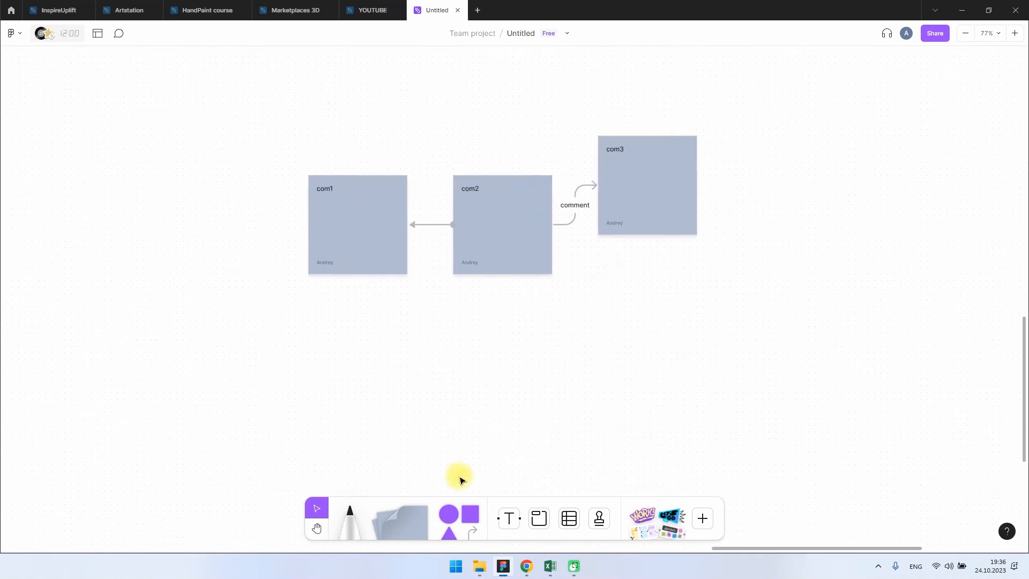
pyautogui.moveTo(446, 515); pyautogui.dragTo(655, 267)
pyautogui.moveTo(473, 510); pyautogui.dragTo(752, 393)
pyautogui.click(537, 381)
pyautogui.write('triangle comment')
pyautogui.click(595, 375)
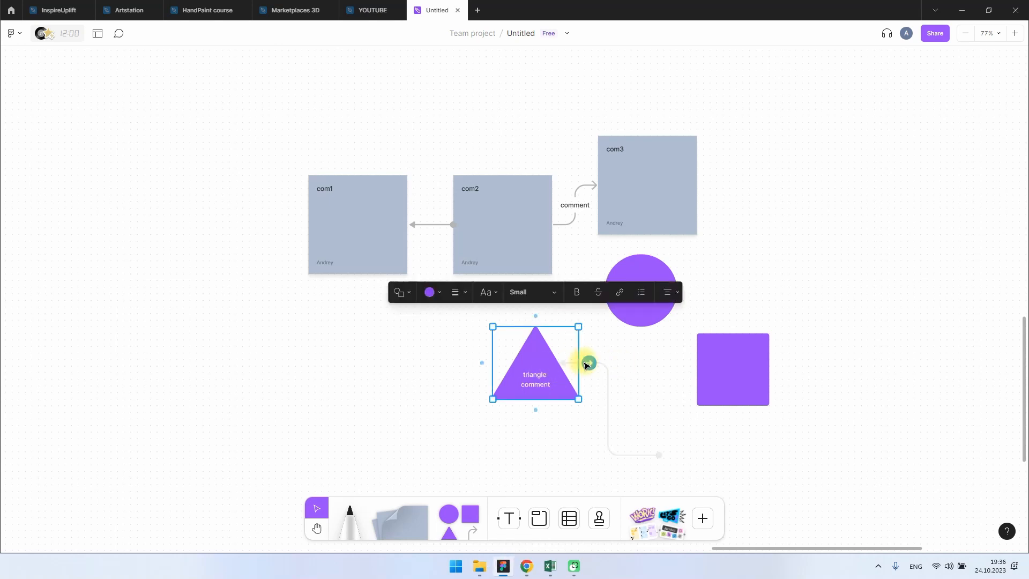
# Step: Connect the triangle to the circle and write "circulaze" inside the circle
pyautogui.moveTo(589, 363); pyautogui.dragTo(607, 291)
pyautogui.click(642, 292)
pyautogui.click(646, 316)
pyautogui.write('circulaze')
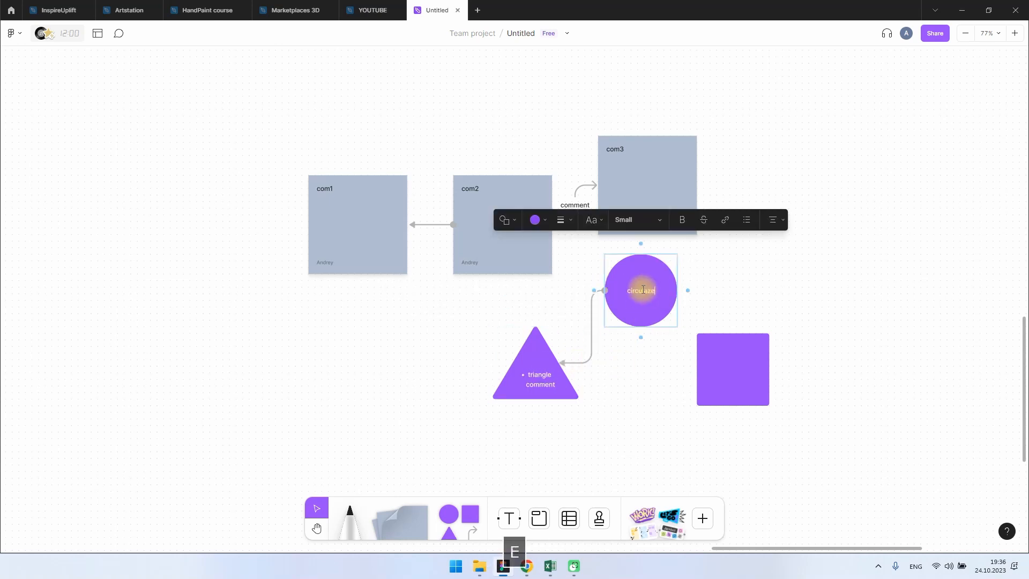
# Step: Connect the circle to the square, move the square up and to the right, and write "cube comment" in it
pyautogui.moveTo(688, 290); pyautogui.dragTo(698, 370)
pyautogui.moveTo(745, 371); pyautogui.dragTo(782, 313)
pyautogui.click(779, 311)
pyautogui.write('cube comment')
pyautogui.click(717, 399)
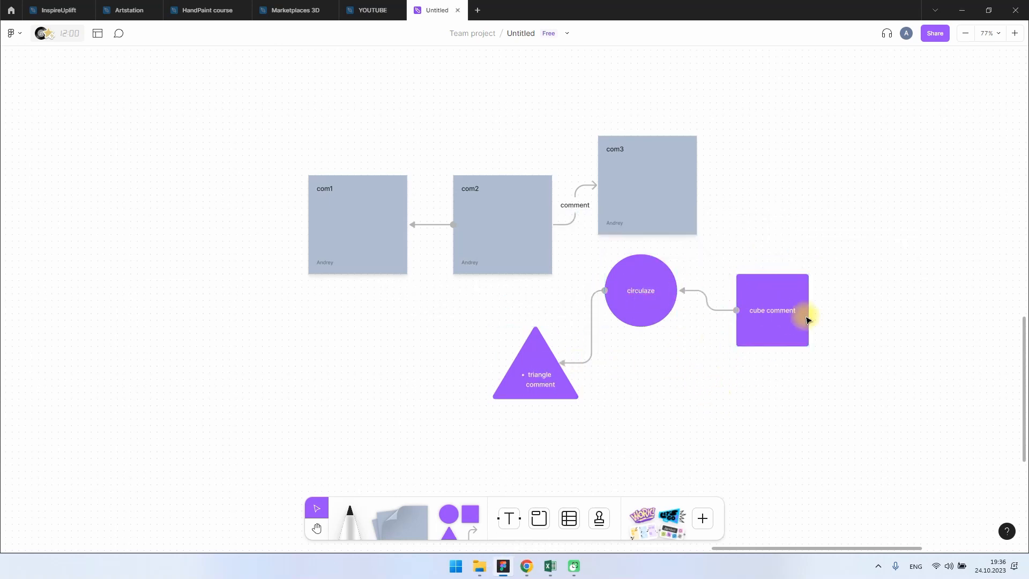
# Step: Add a diamond below the cube comment square, joined to it by a connector, and write "anything" inside it
pyautogui.moveTo(773, 354); pyautogui.dragTo(708, 418)
pyautogui.click(738, 384)
pyautogui.write('any')
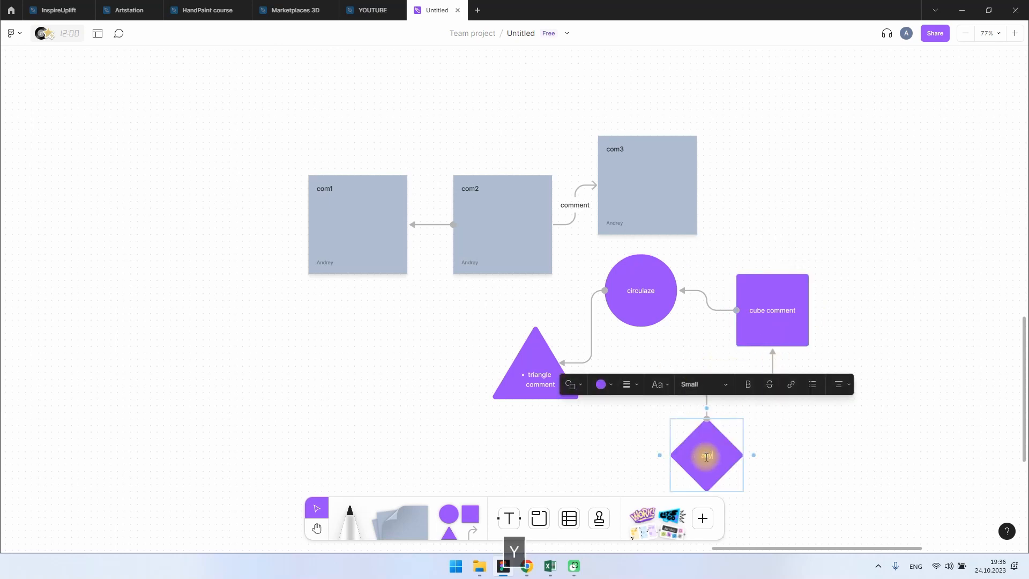
pyautogui.write('thing')
pyautogui.click(873, 453)
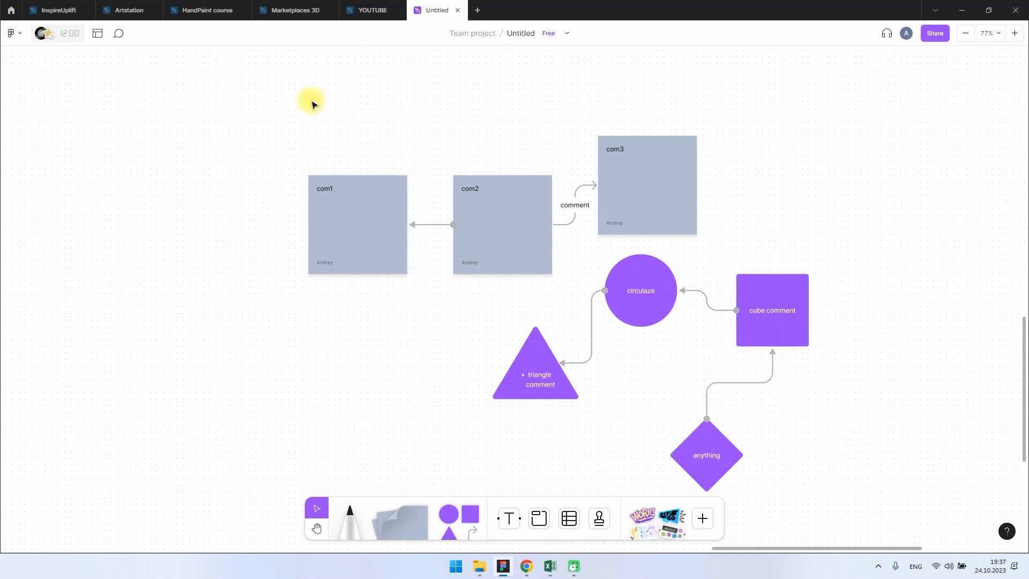
# Step: Move the three connected sticky notes as a group to the left, clear of the purple shapes
pyautogui.moveTo(313, 103); pyautogui.dragTo(361, 207)
pyautogui.click(513, 215)
pyautogui.moveTo(497, 223); pyautogui.dragTo(530, 198)
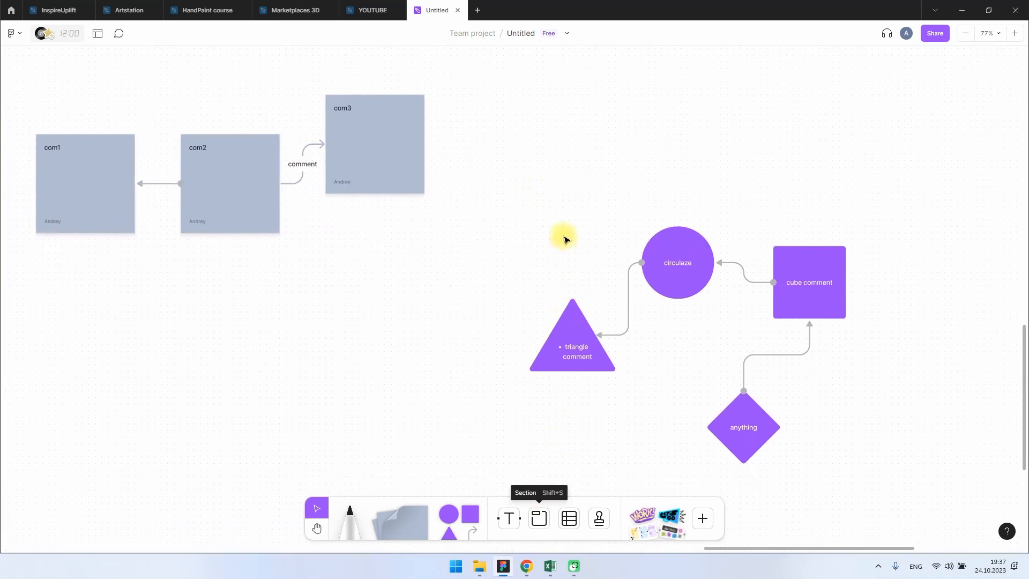
# Step: Create a section that encloses the four connected purple shapes
pyautogui.click(539, 518)
pyautogui.click(510, 220)
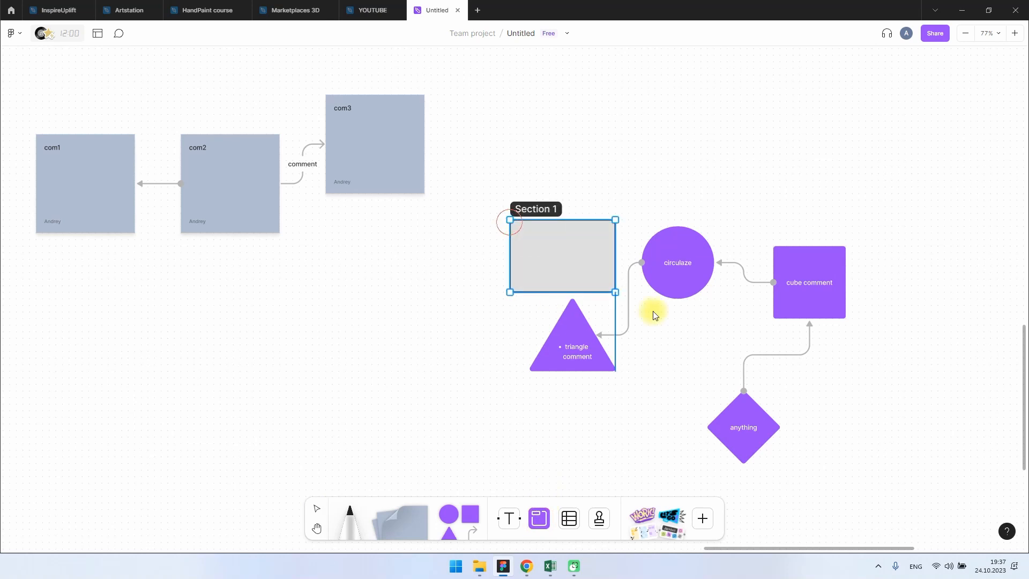
pyautogui.moveTo(653, 315); pyautogui.dragTo(870, 467)
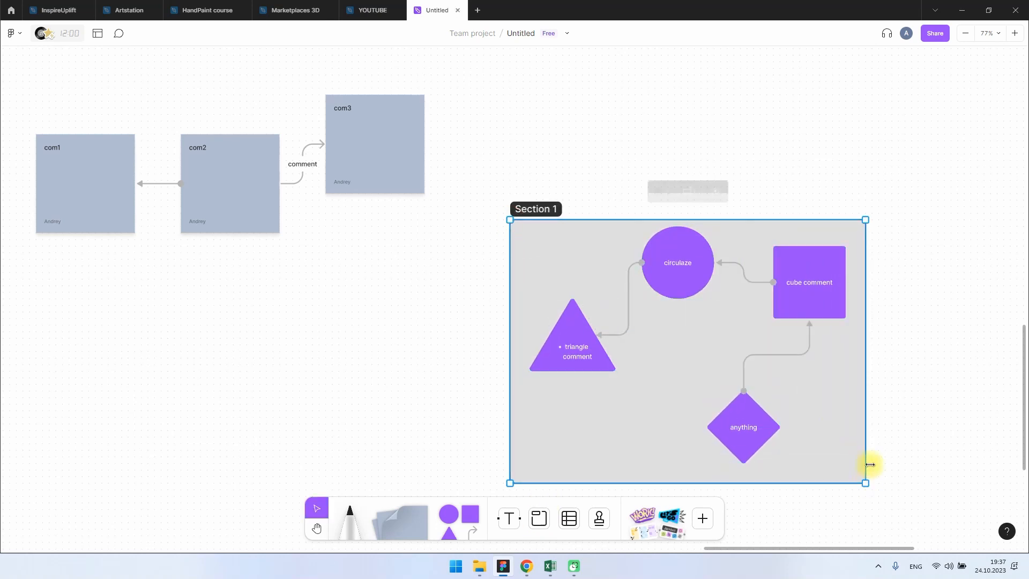
# Step: Colour the section around the purple shapes orange and rename it "one"
pyautogui.click(659, 188)
pyautogui.click(661, 162)
pyautogui.click(666, 186)
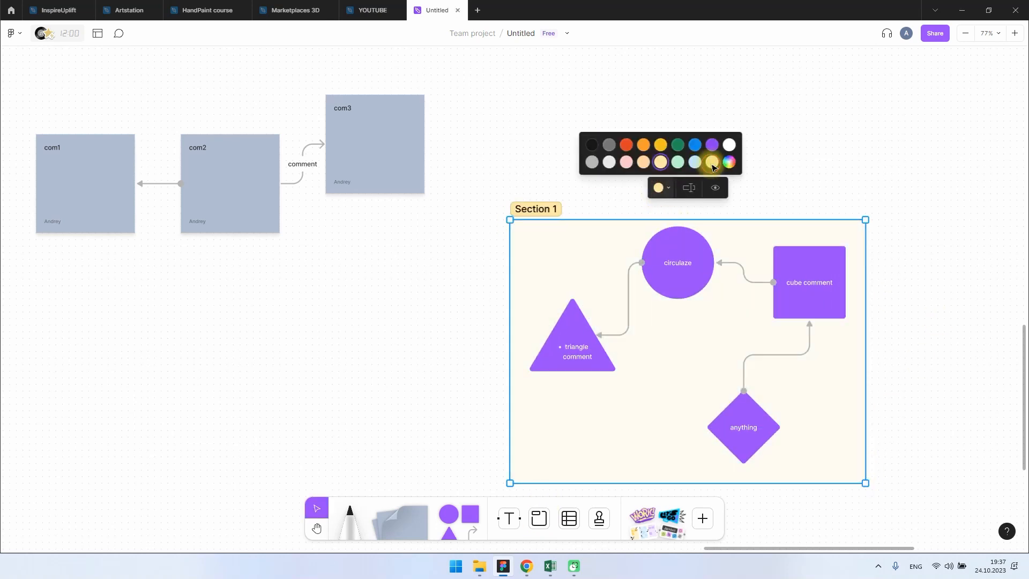
pyautogui.click(712, 162)
pyautogui.click(644, 145)
pyautogui.click(689, 188)
pyautogui.write('one')
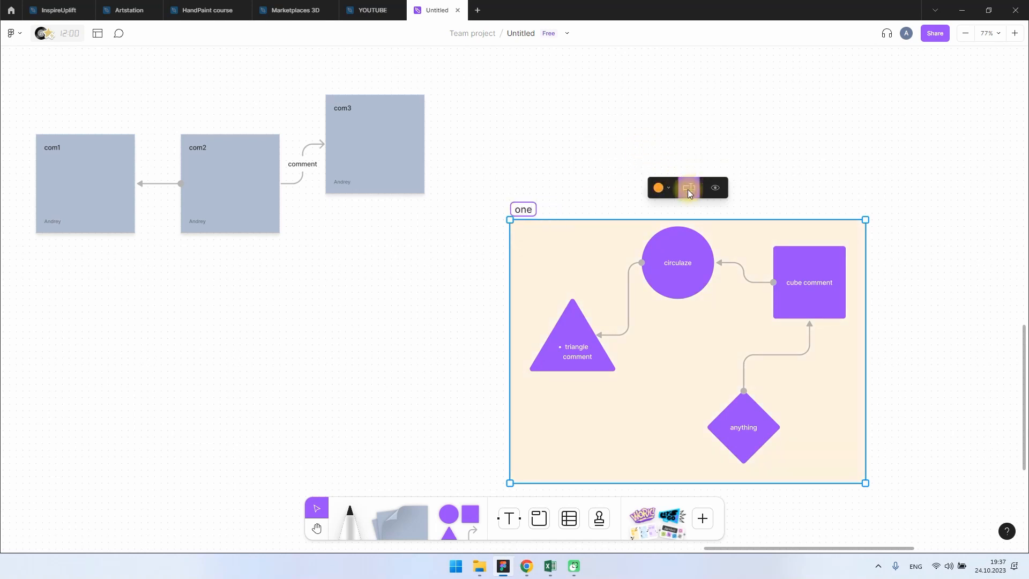
pyautogui.click(689, 233)
pyautogui.click(692, 236)
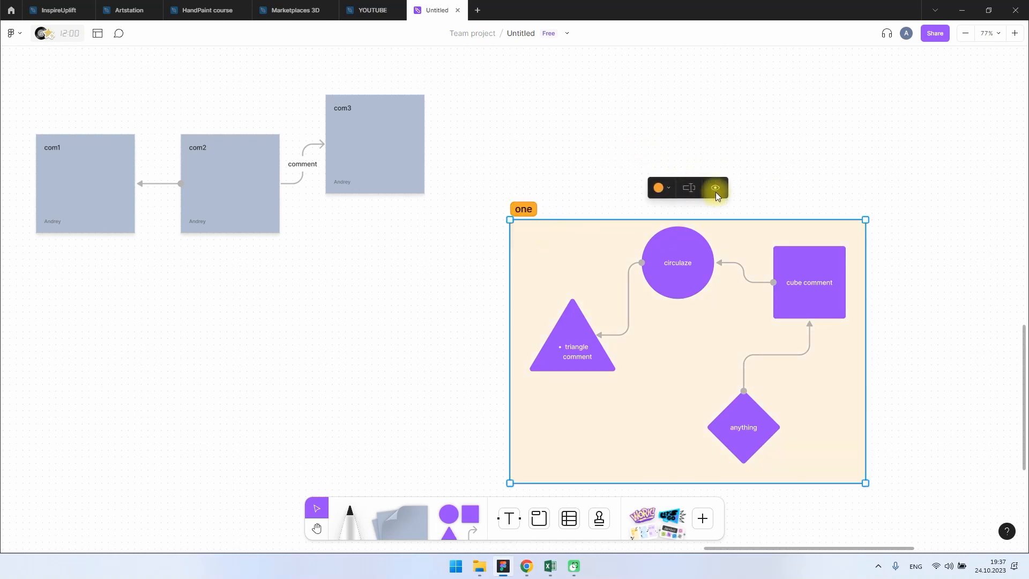
# Step: Hide the contents of section "one" and show them again
pyautogui.click(716, 187)
pyautogui.click(741, 262)
pyautogui.click(717, 187)
pyautogui.click(783, 166)
# Step: Stamp a thumbs-up on the com3 note and four +1 stamps inside section "one", one of them on the diamond
pyautogui.click(599, 518)
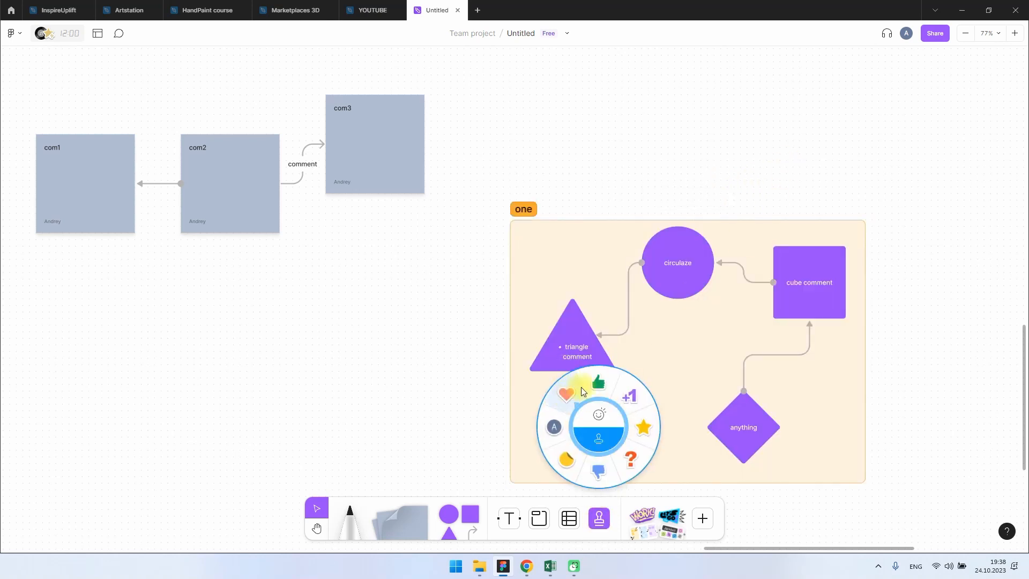
pyautogui.click(598, 382)
pyautogui.click(373, 159)
pyautogui.click(630, 396)
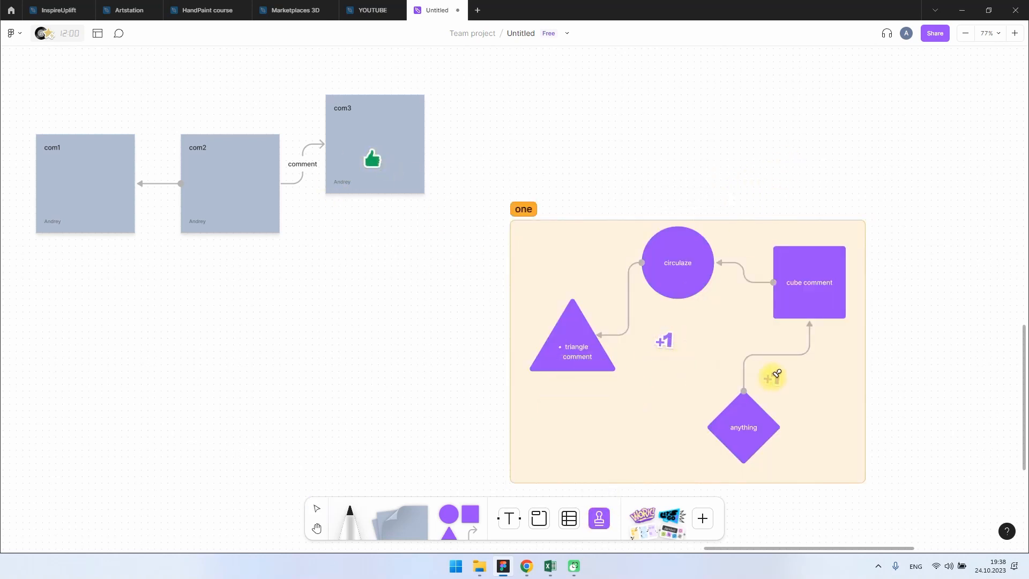
pyautogui.click(773, 377)
pyautogui.click(627, 449)
pyautogui.click(730, 426)
# Step: Stamp a thumbs-down beside the lowest +1 in the section and another over the thumbs-up on com3
pyautogui.click(598, 518)
pyautogui.click(600, 472)
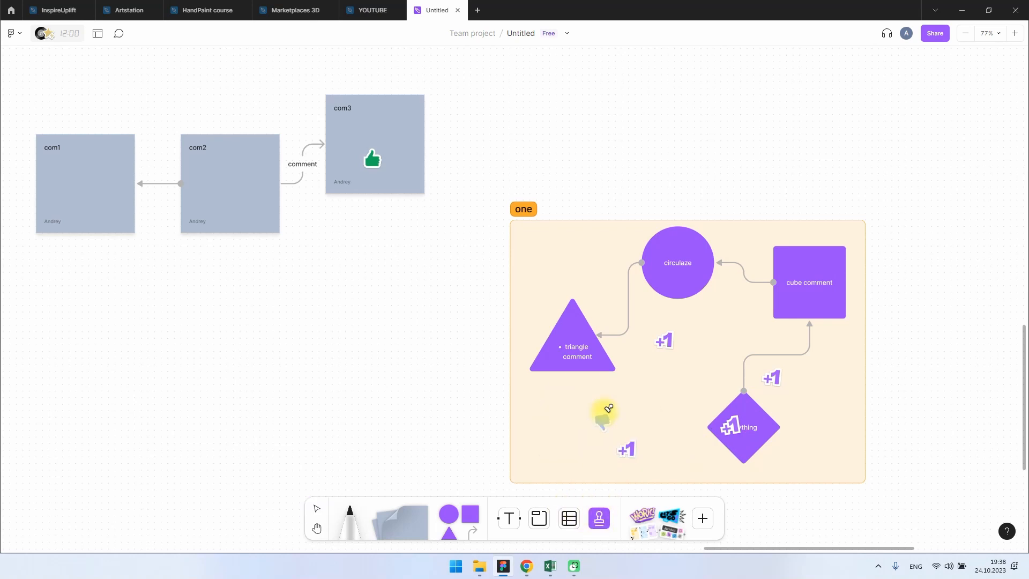
pyautogui.click(647, 451)
pyautogui.click(373, 158)
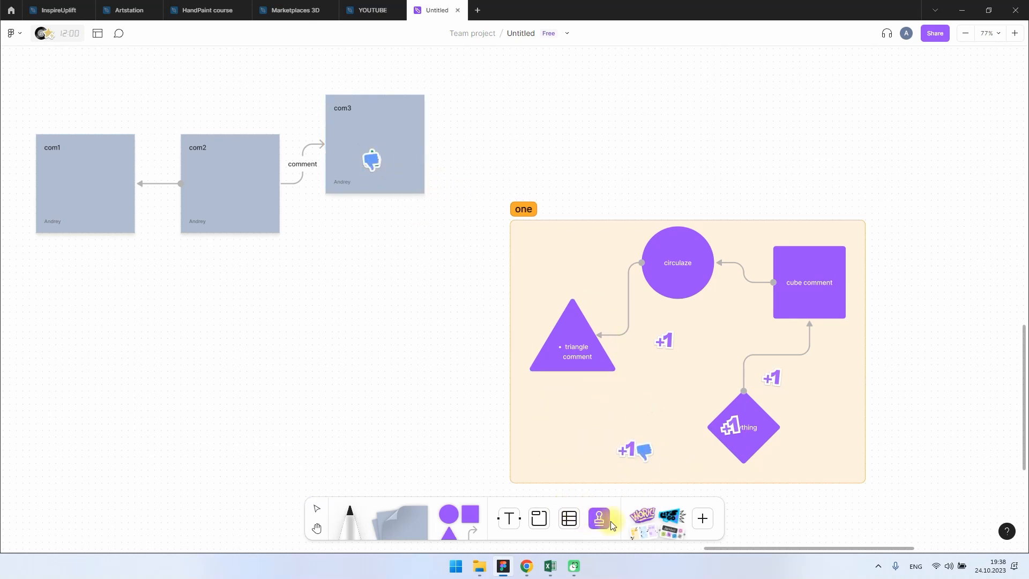
# Step: Send fire emoji reactions over the section, try the high five reaction and close the reaction wheel
pyautogui.click(604, 523)
pyautogui.click(600, 414)
pyautogui.click(599, 383)
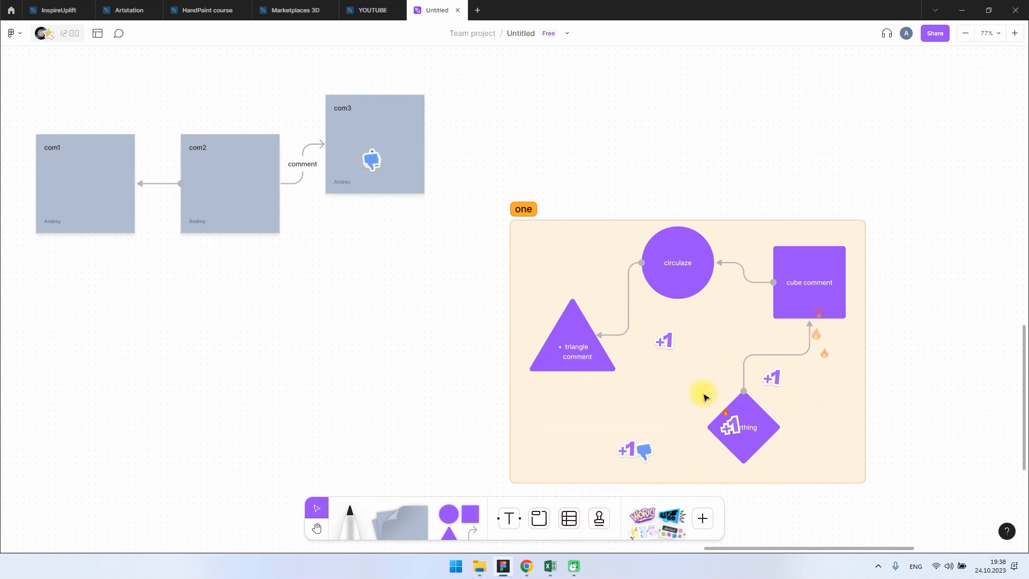
pyautogui.click(599, 518)
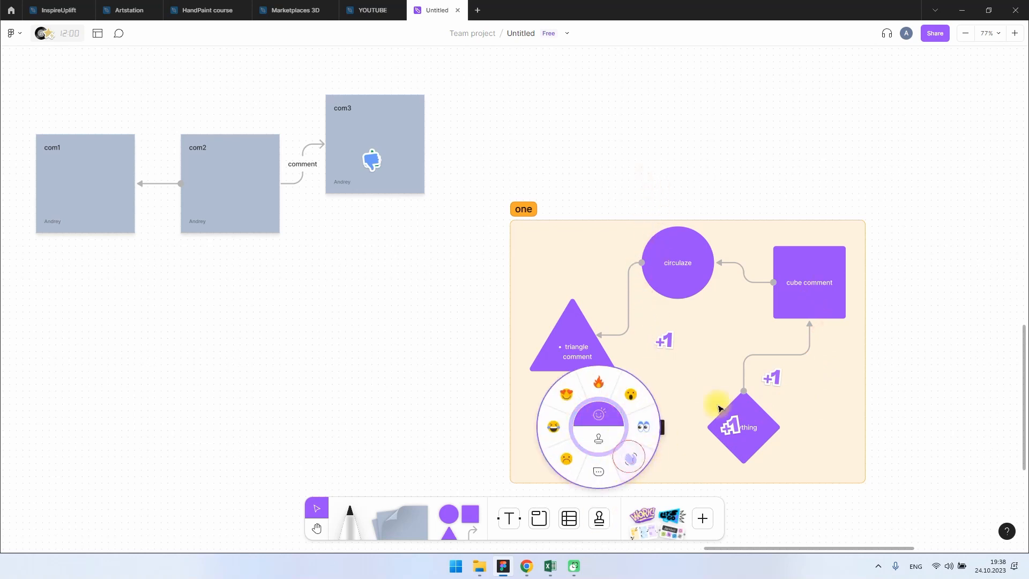
pyautogui.click(684, 420)
pyautogui.click(965, 329)
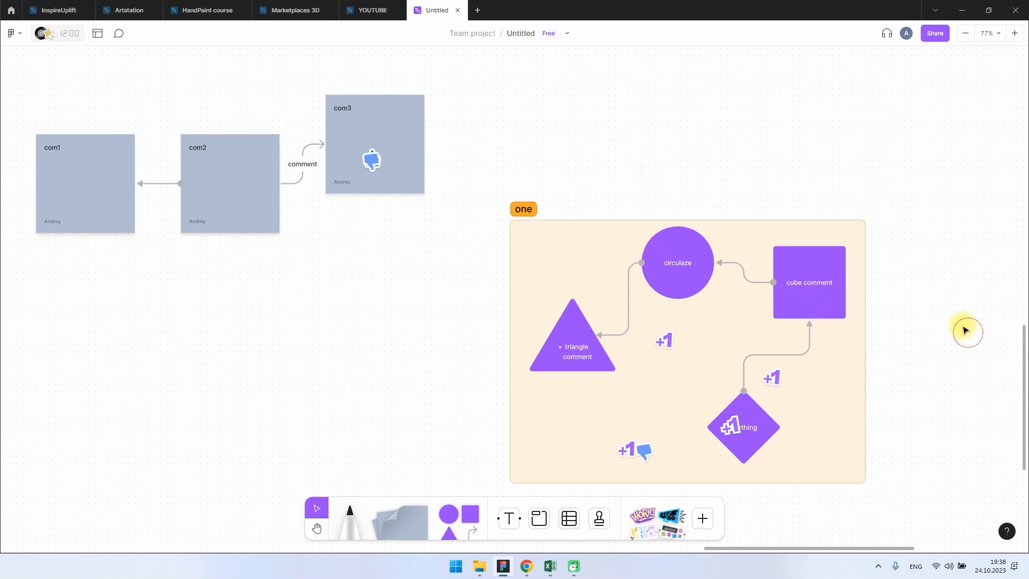
# Step: Search the resource library for "lets go" and add the red round LET'S GO! sticker beside the triangle
pyautogui.click(702, 519)
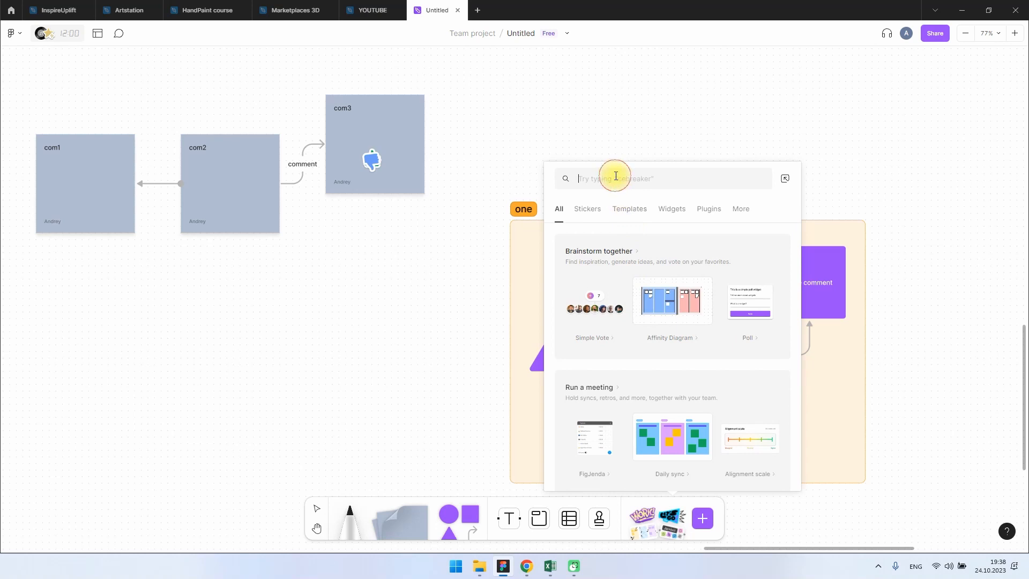
pyautogui.write('lets go')
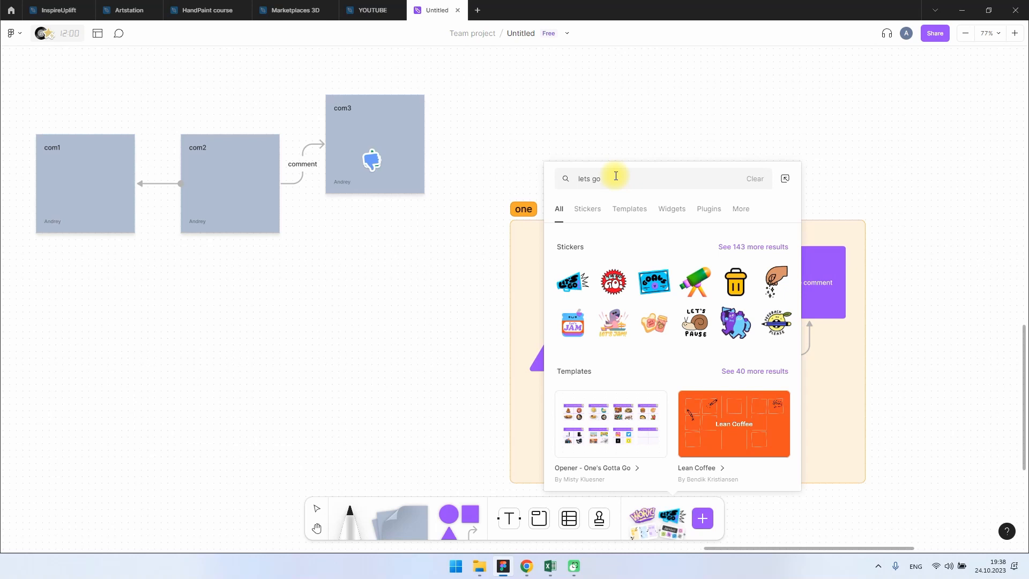
pyautogui.click(615, 288)
pyautogui.click(486, 256)
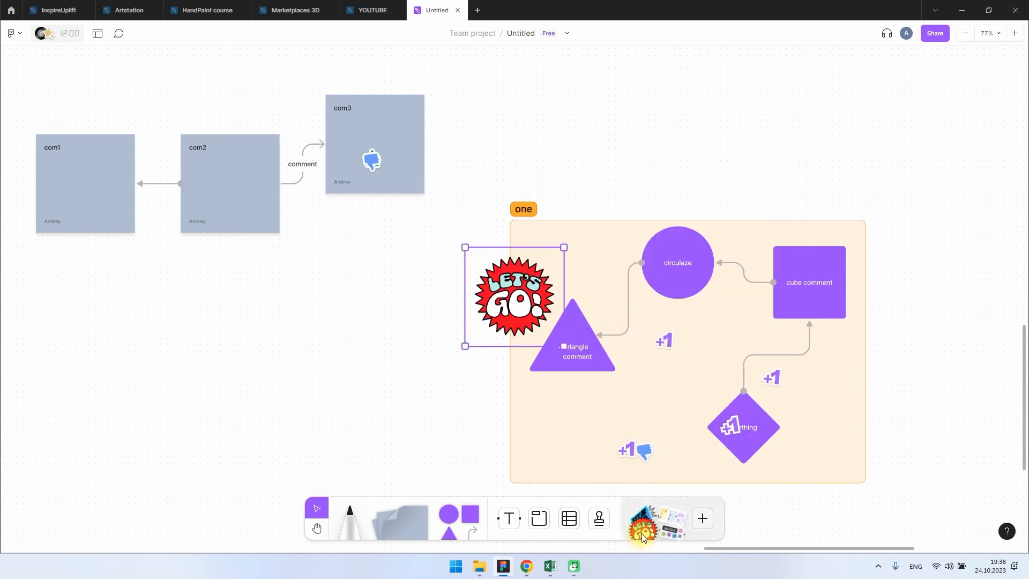
# Step: Shrink the LET'S GO! sticker and place it over the lower part of the cube comment square
pyautogui.moveTo(465, 247); pyautogui.dragTo(803, 312)
pyautogui.click(875, 375)
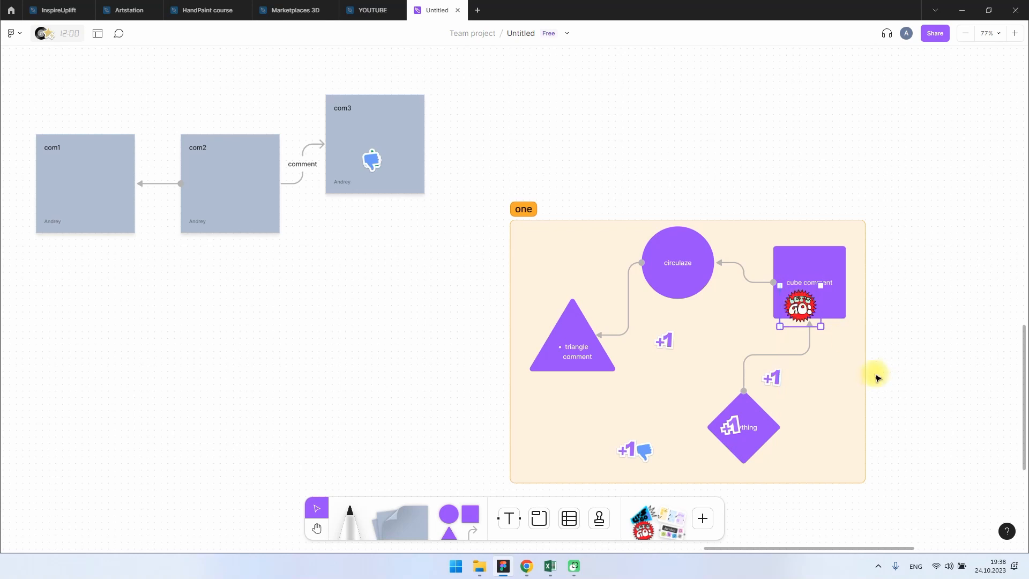
pyautogui.scroll(-2, 429, 276)
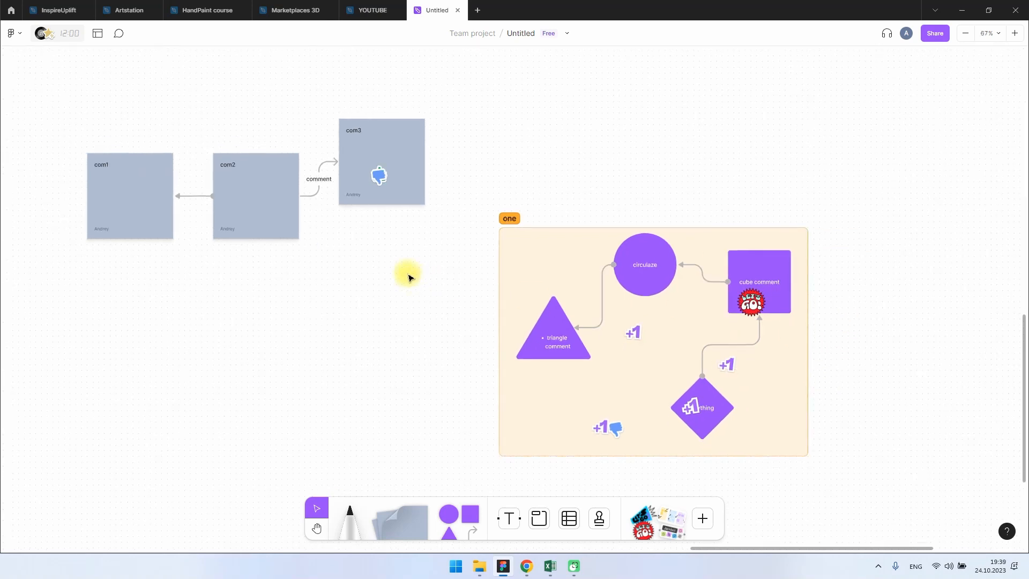